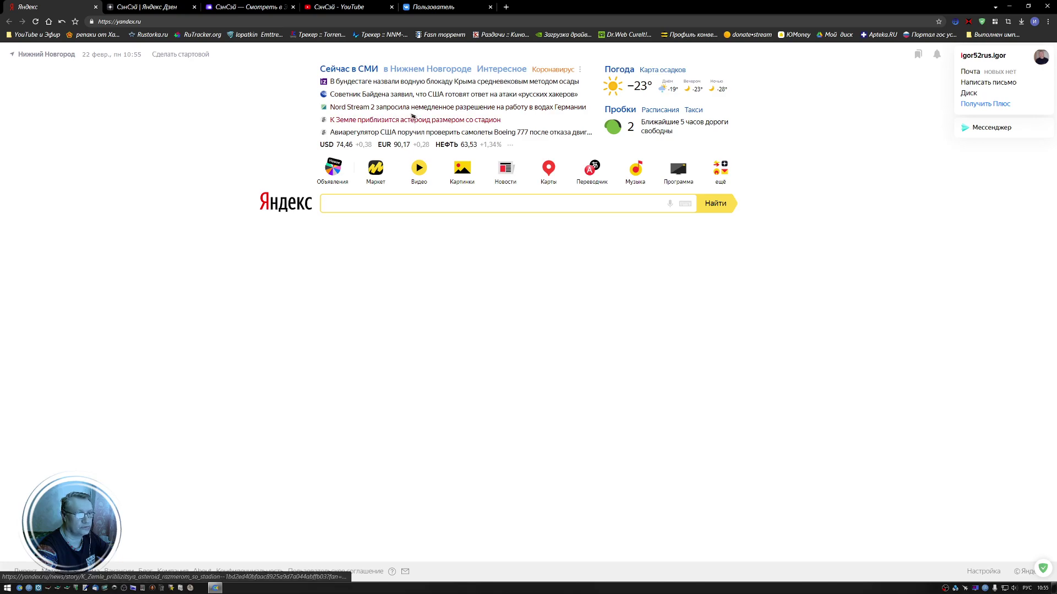
Close and reopen the browser, and open the YouTube channel's page from the YouTube и Эфир bookmarks folder.
{"action": "left_click", "coordinate": [1048, 6]}
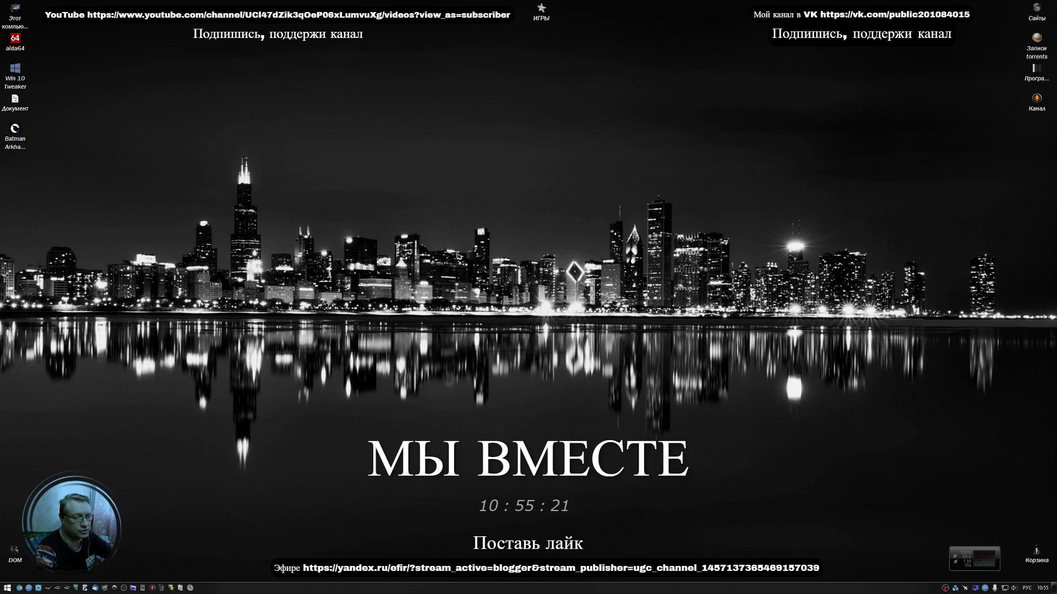
{"action": "left_click", "coordinate": [19, 588]}
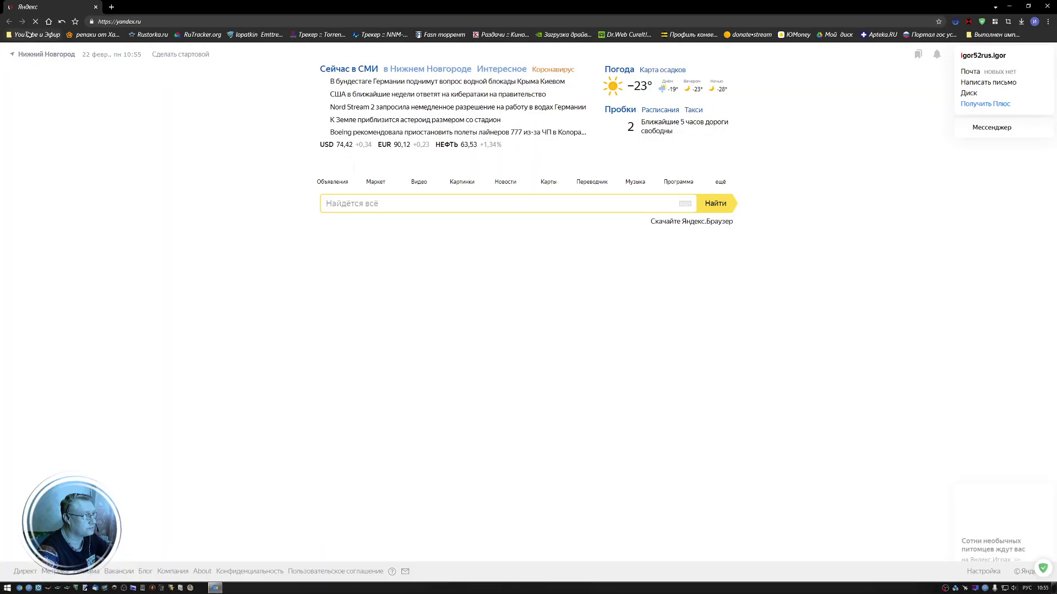
{"action": "left_click", "coordinate": [34, 34]}
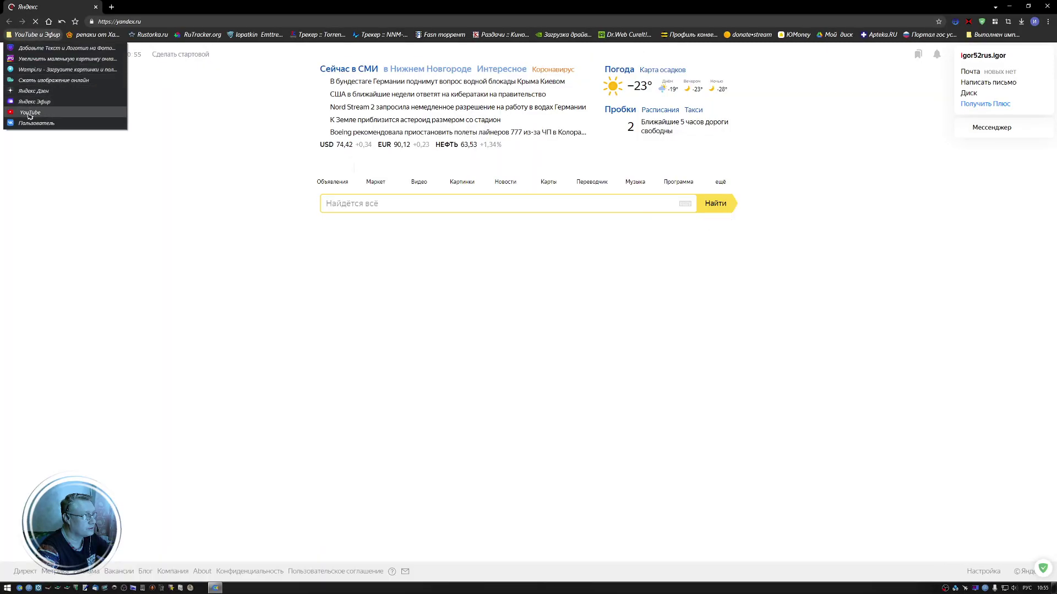
{"action": "left_click", "coordinate": [30, 113]}
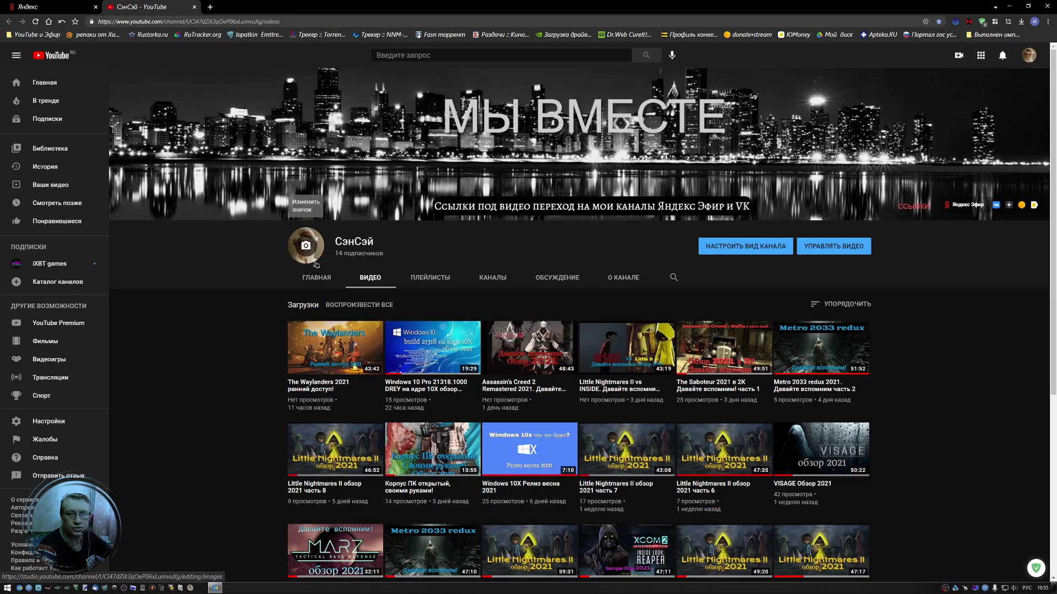
Look through the channel's uploaded videos and minimise the browser.
{"action": "scroll", "coordinate": [182, 317], "scroll_direction": "down", "scroll_amount": 2}
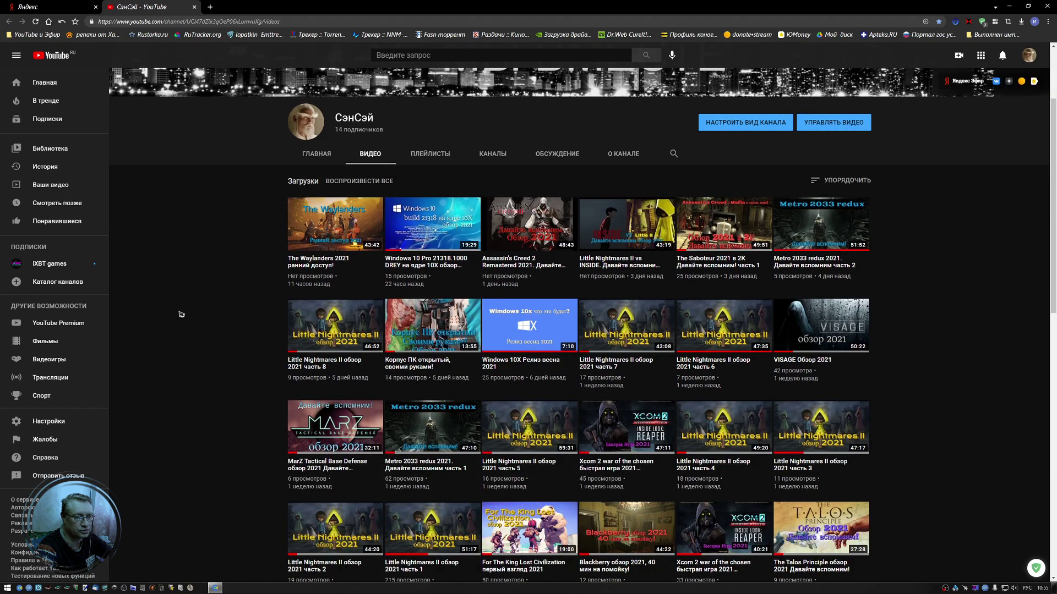
{"action": "scroll", "coordinate": [174, 329], "scroll_direction": "down", "scroll_amount": 3}
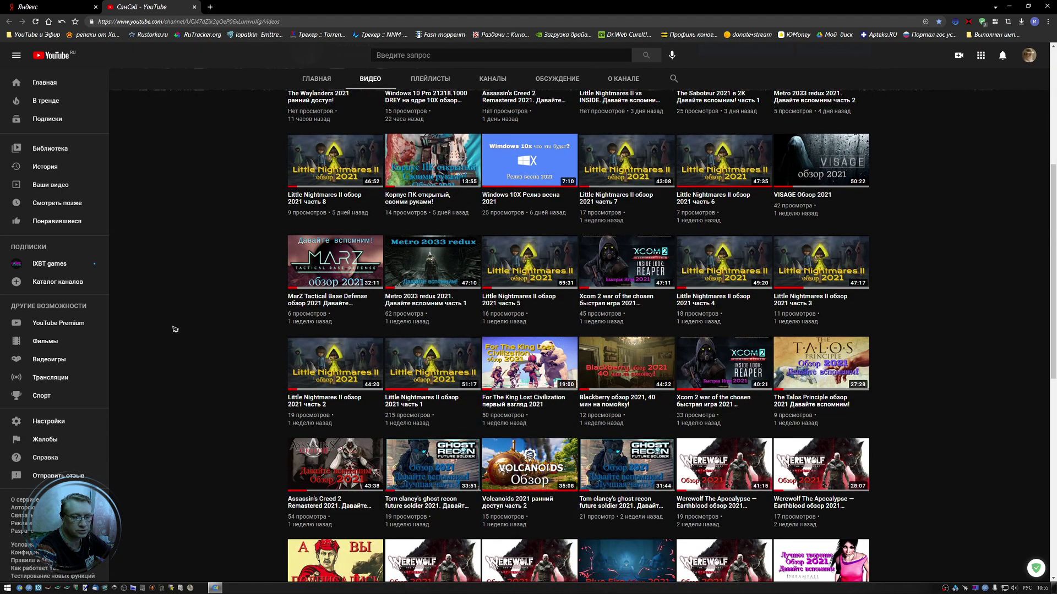
{"action": "scroll", "coordinate": [175, 329], "scroll_direction": "down", "scroll_amount": 10}
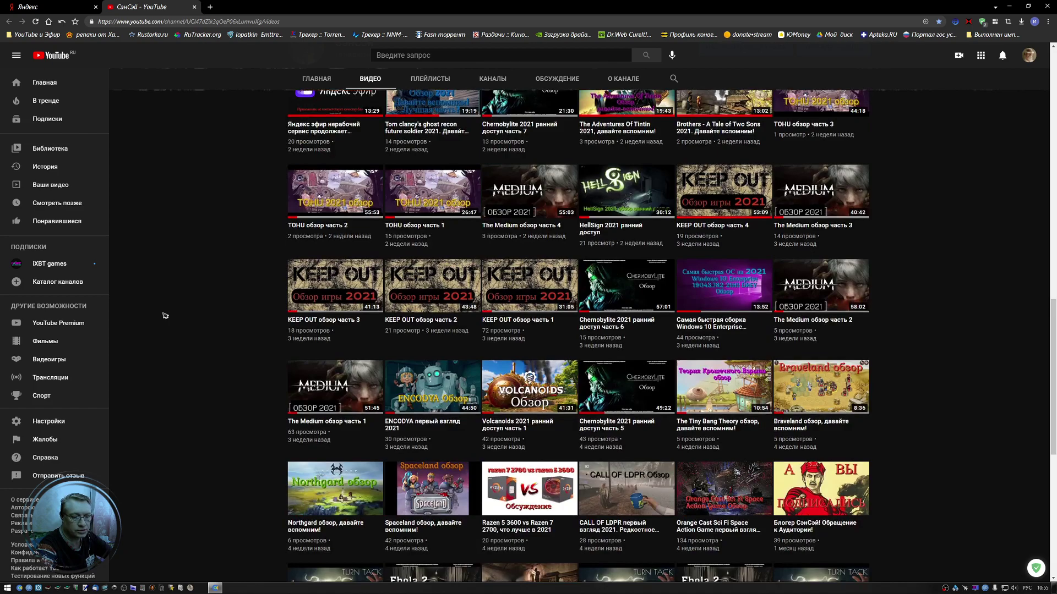
{"action": "scroll", "coordinate": [165, 315], "scroll_direction": "down", "scroll_amount": 7}
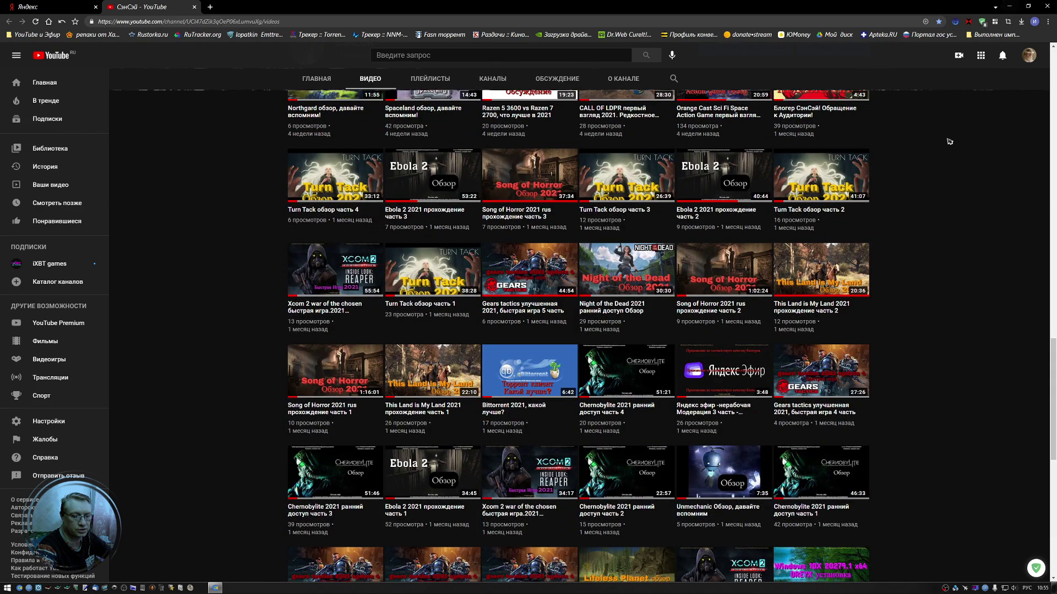
{"action": "scroll", "coordinate": [889, 285], "scroll_direction": "up", "scroll_amount": 5}
{"action": "scroll", "coordinate": [984, 92], "scroll_direction": "up", "scroll_amount": 3}
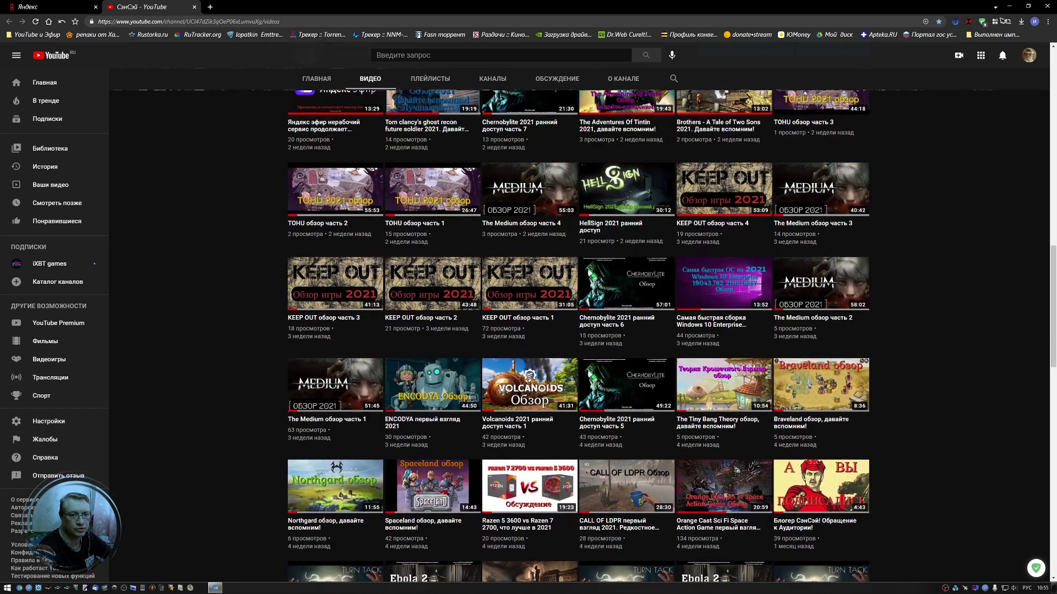
{"action": "left_click", "coordinate": [1009, 6]}
Open the Windows Services console from the standard tools of Этот компьютер.
{"action": "right_click", "coordinate": [18, 18]}
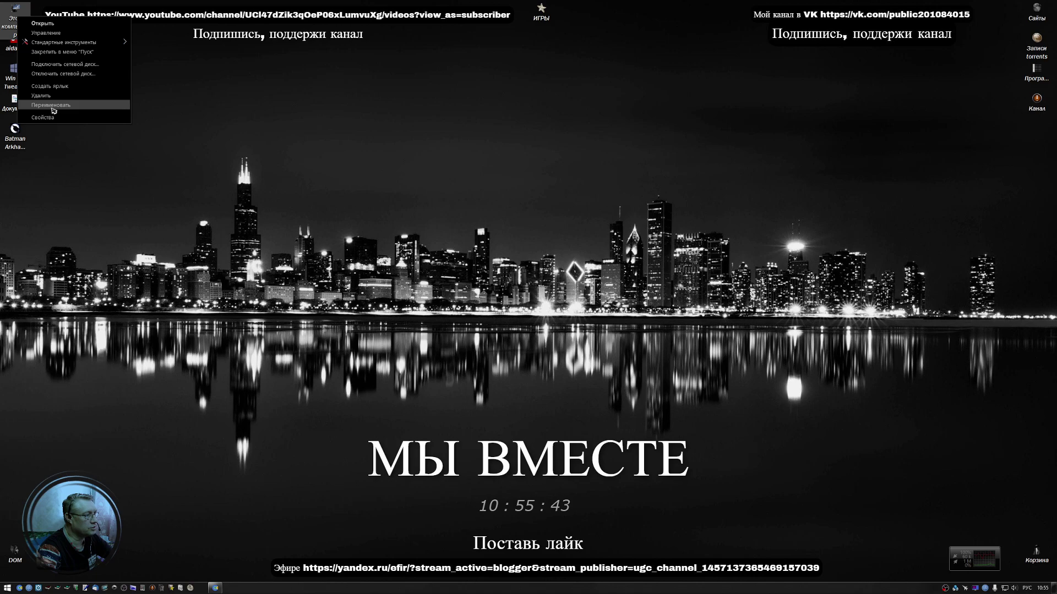
{"action": "mouse_move", "coordinate": [63, 42]}
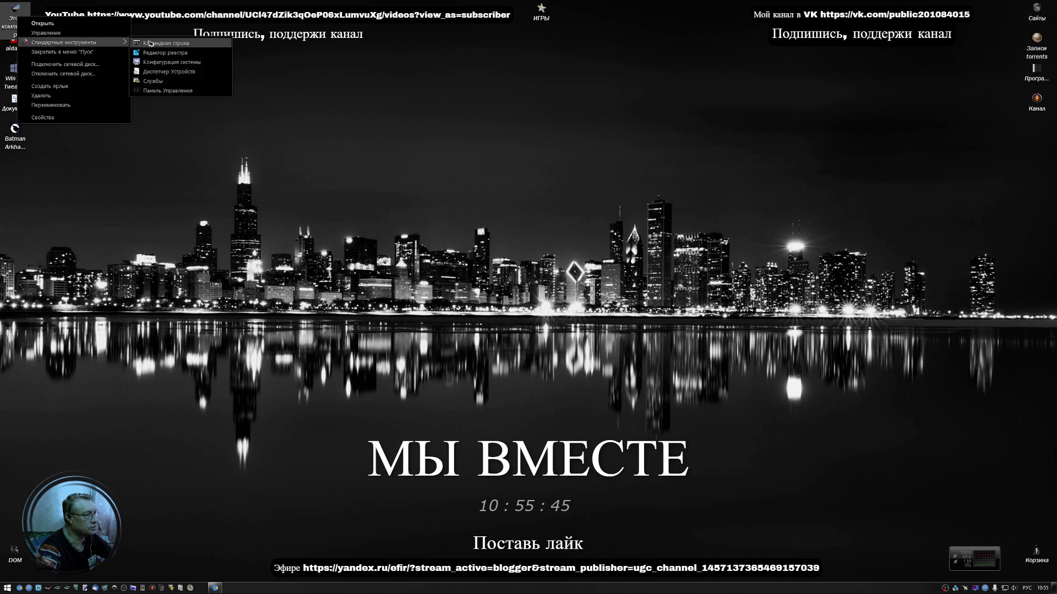
{"action": "left_click", "coordinate": [153, 81]}
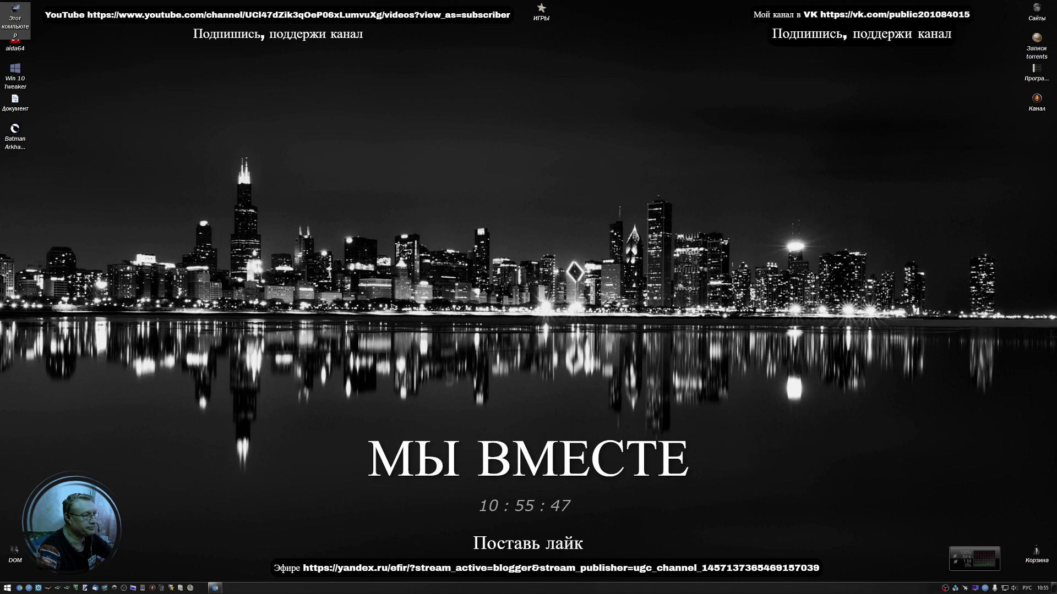
Examine the list of Windows services with their states and startup types, looking for the disk optimisation service.
{"action": "scroll", "coordinate": [421, 238], "scroll_direction": "down", "scroll_amount": 20}
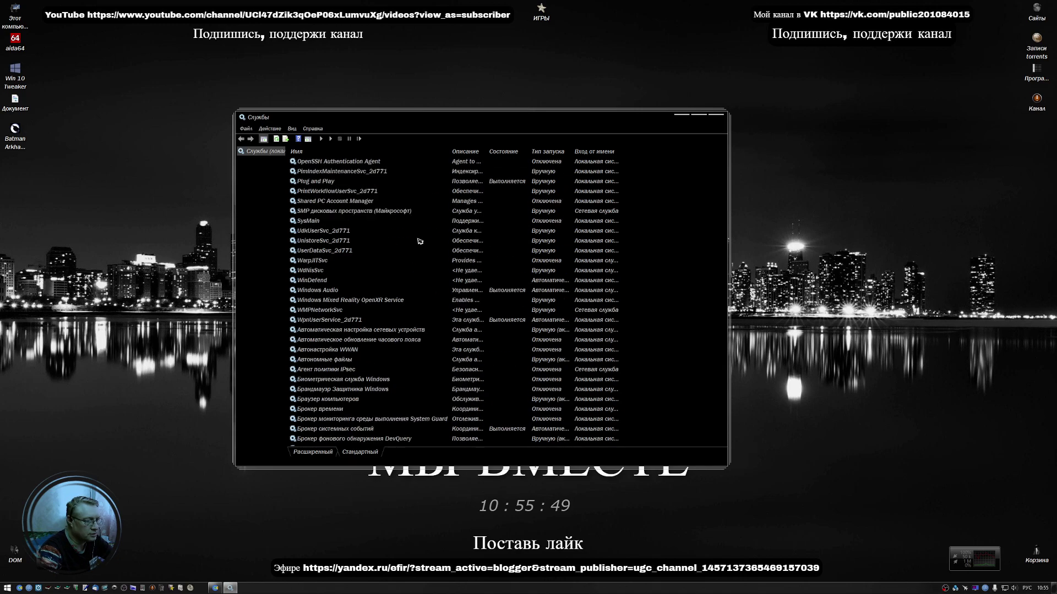
{"action": "scroll", "coordinate": [423, 279], "scroll_direction": "down", "scroll_amount": 4}
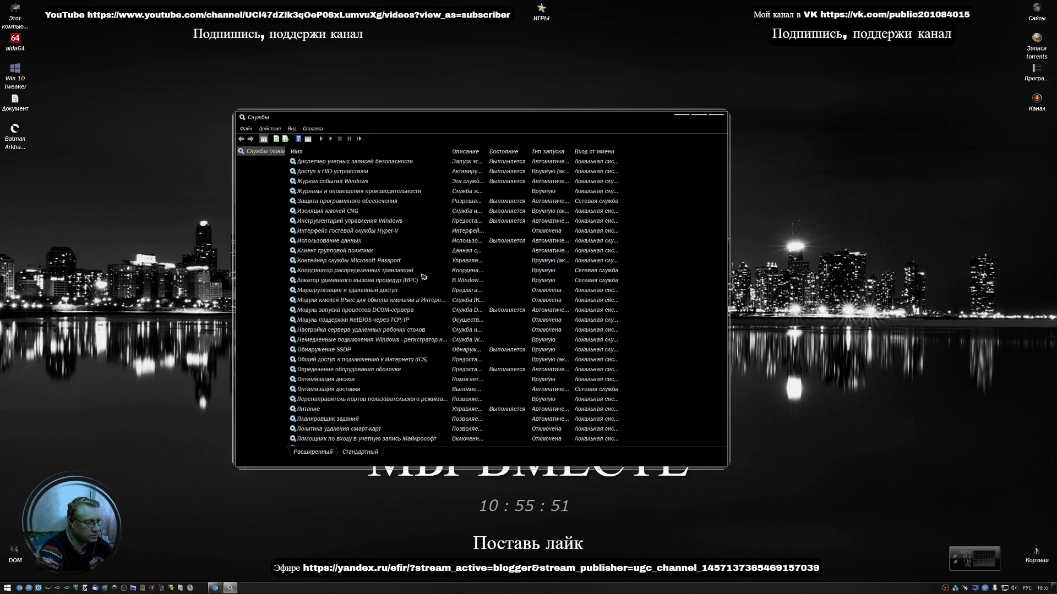
{"action": "scroll", "coordinate": [423, 276], "scroll_direction": "down", "scroll_amount": 6}
{"action": "scroll", "coordinate": [423, 275], "scroll_direction": "down", "scroll_amount": 4}
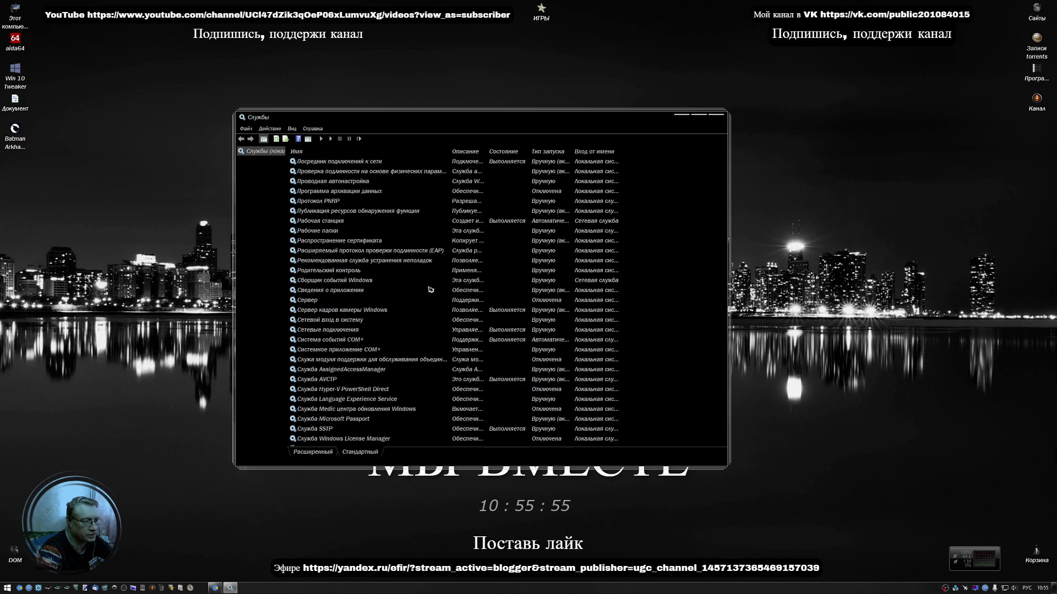
{"action": "scroll", "coordinate": [418, 293], "scroll_direction": "down", "scroll_amount": 3}
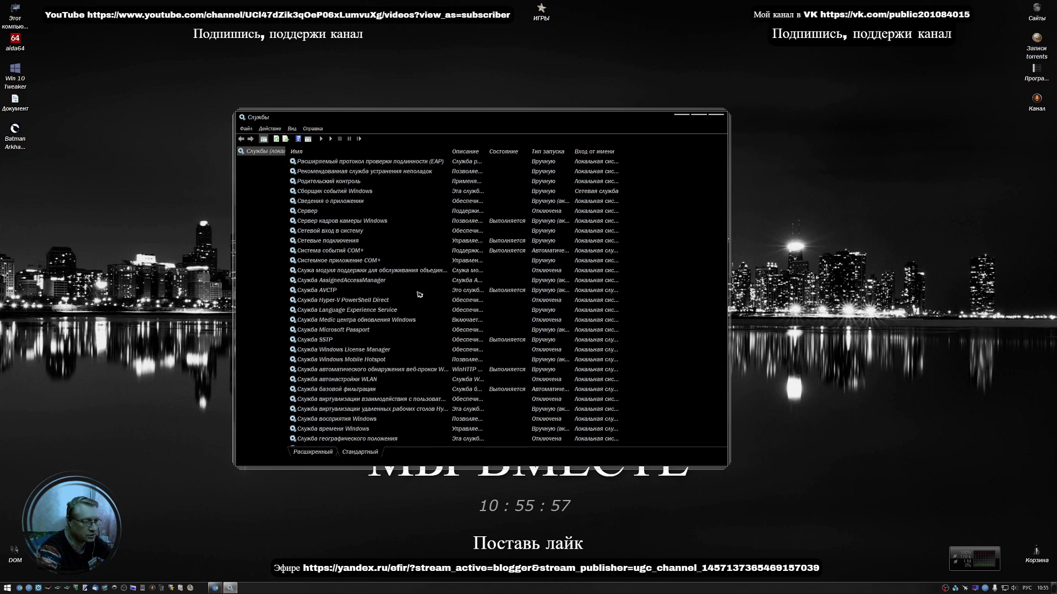
{"action": "scroll", "coordinate": [421, 283], "scroll_direction": "down", "scroll_amount": 9}
{"action": "scroll", "coordinate": [427, 269], "scroll_direction": "down", "scroll_amount": 10}
{"action": "scroll", "coordinate": [427, 269], "scroll_direction": "down", "scroll_amount": 3}
{"action": "scroll", "coordinate": [427, 270], "scroll_direction": "down", "scroll_amount": 2}
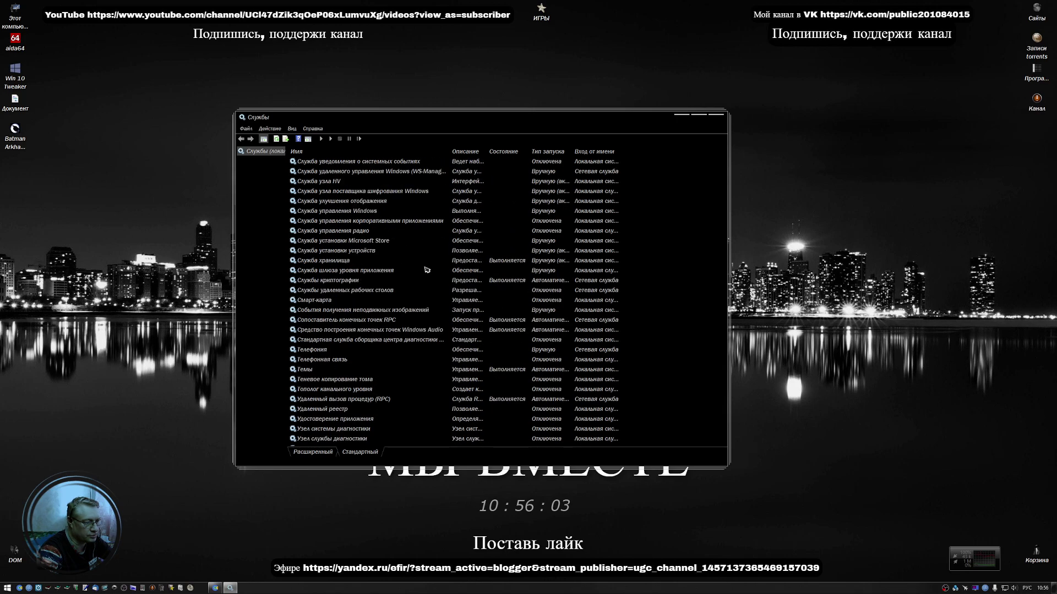
{"action": "scroll", "coordinate": [420, 380], "scroll_direction": "up", "scroll_amount": 2}
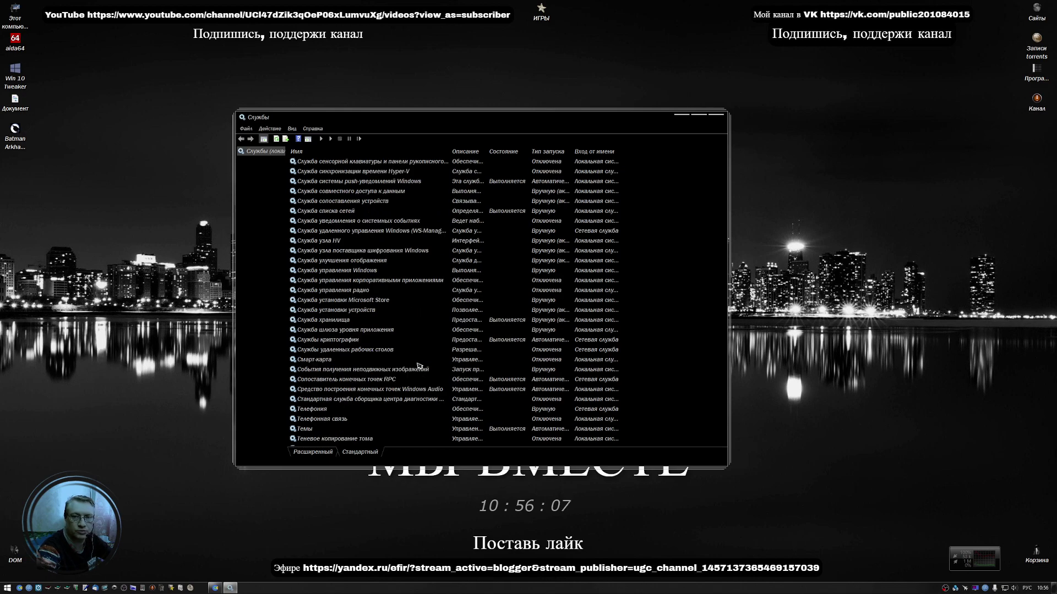
{"action": "scroll", "coordinate": [415, 380], "scroll_direction": "up", "scroll_amount": 2}
{"action": "scroll", "coordinate": [418, 387], "scroll_direction": "up", "scroll_amount": 2}
{"action": "scroll", "coordinate": [416, 383], "scroll_direction": "up", "scroll_amount": 2}
{"action": "scroll", "coordinate": [415, 388], "scroll_direction": "up", "scroll_amount": 1}
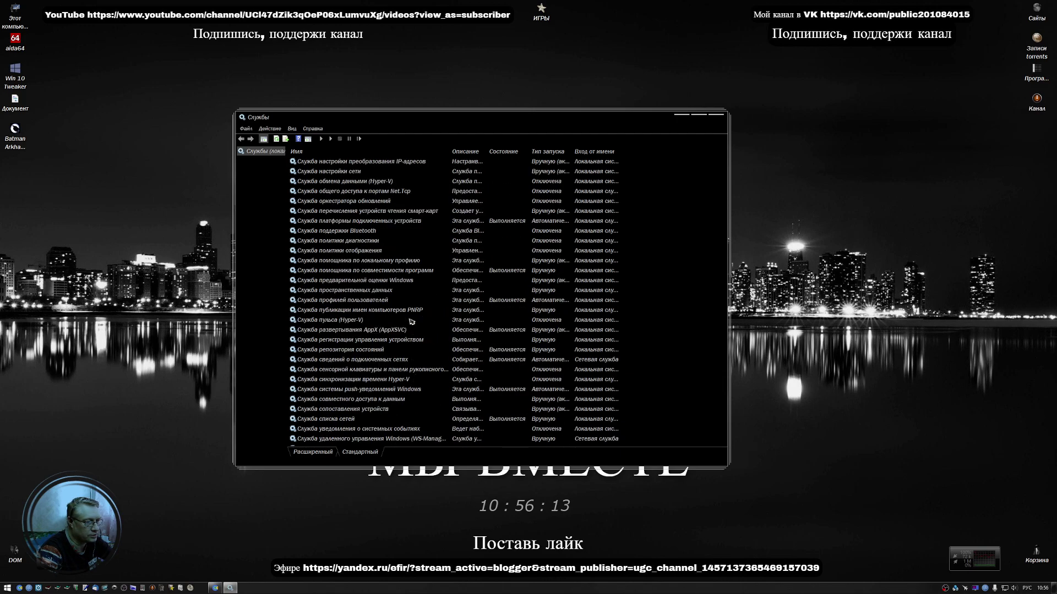
{"action": "scroll", "coordinate": [410, 263], "scroll_direction": "up", "scroll_amount": 2}
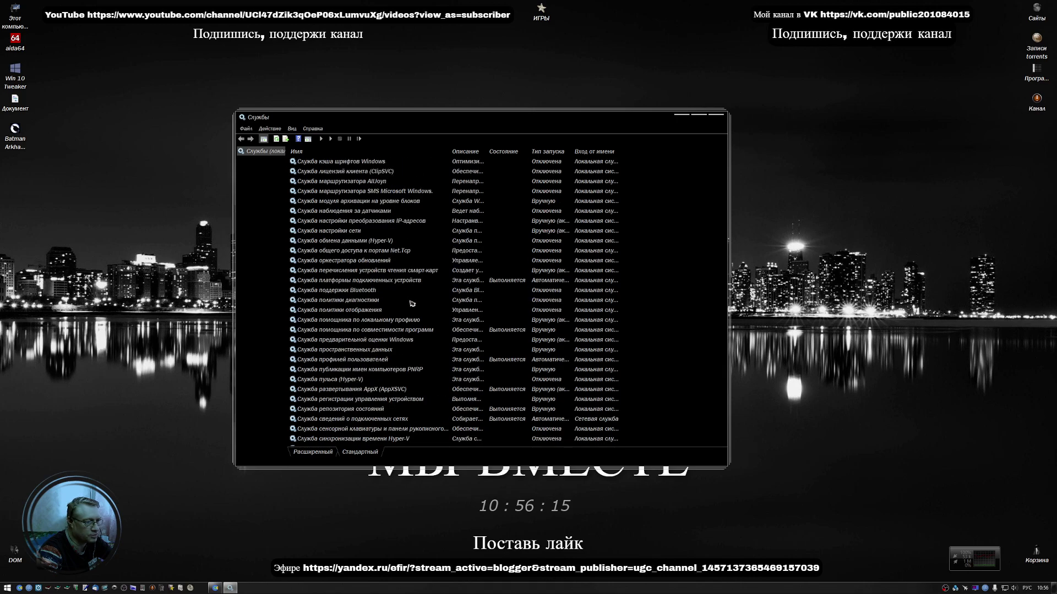
{"action": "scroll", "coordinate": [410, 310], "scroll_direction": "down", "scroll_amount": 1}
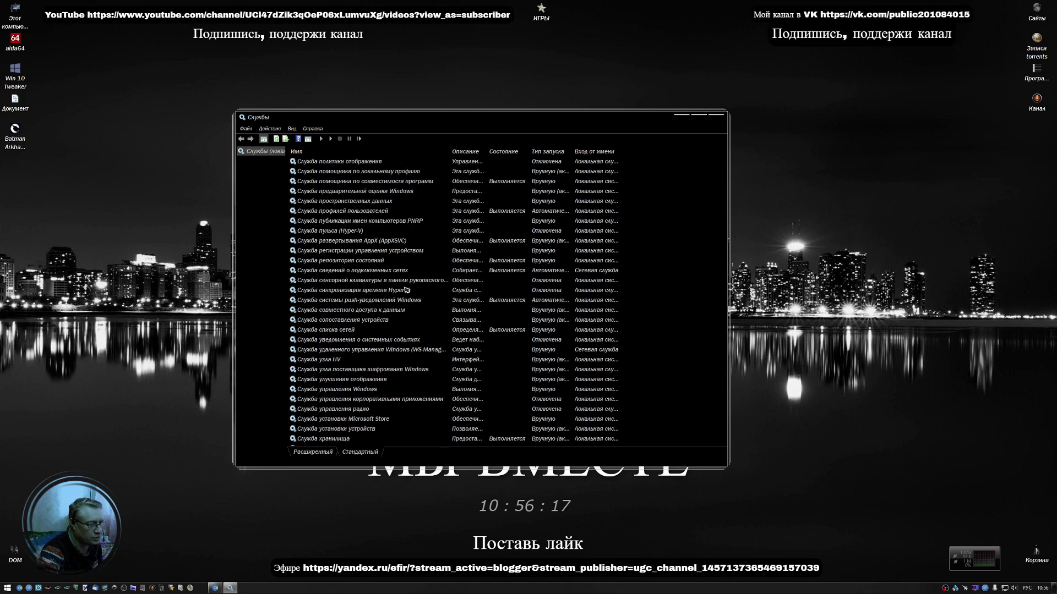
{"action": "scroll", "coordinate": [406, 336], "scroll_direction": "up", "scroll_amount": 10}
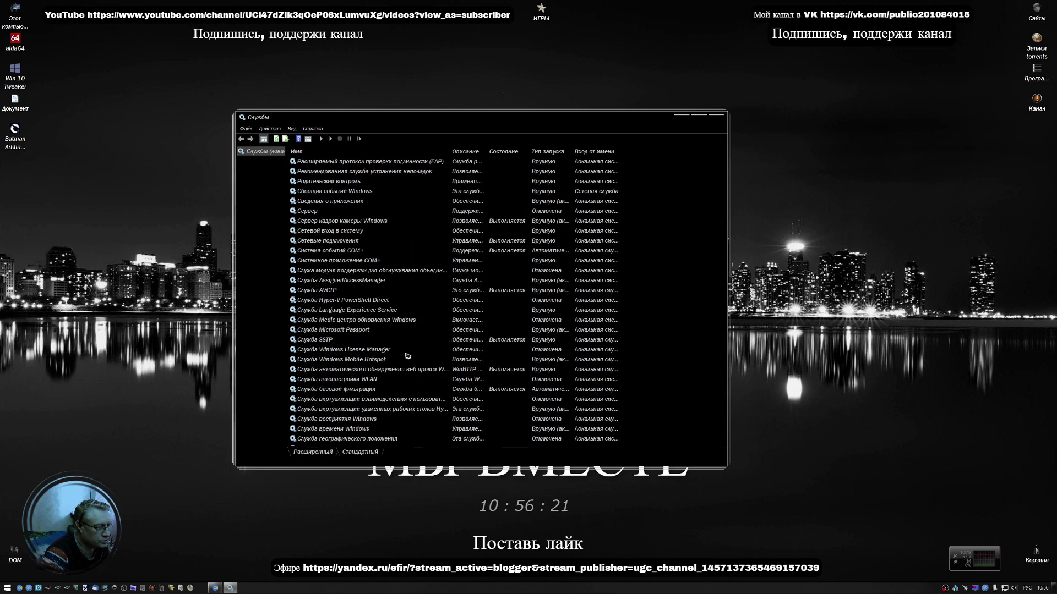
{"action": "scroll", "coordinate": [406, 352], "scroll_direction": "up", "scroll_amount": 2}
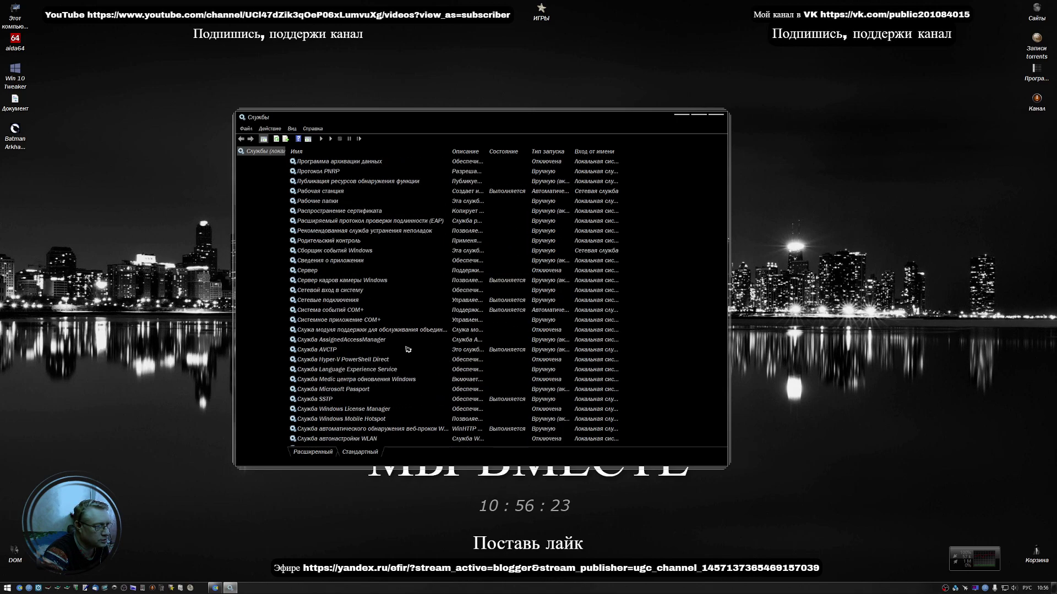
{"action": "scroll", "coordinate": [404, 329], "scroll_direction": "up", "scroll_amount": 1}
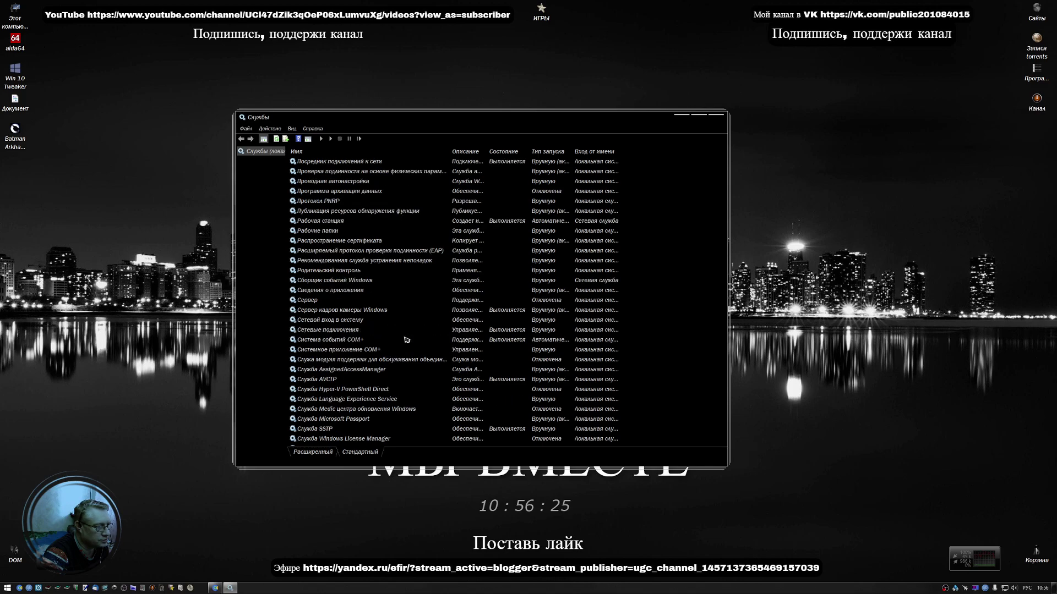
{"action": "scroll", "coordinate": [407, 338], "scroll_direction": "up", "scroll_amount": 1}
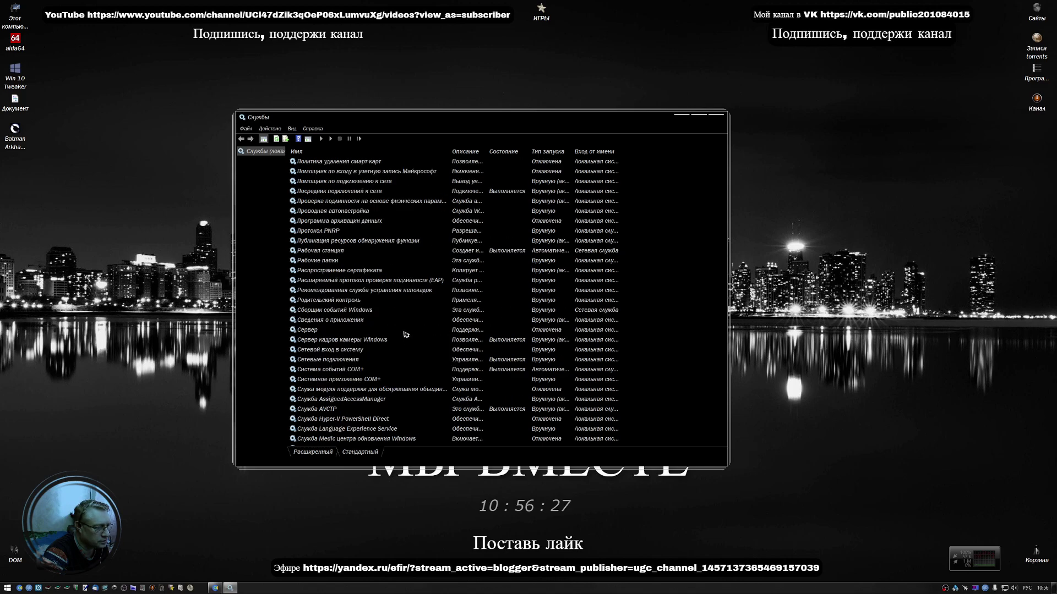
{"action": "scroll", "coordinate": [406, 332], "scroll_direction": "up", "scroll_amount": 2}
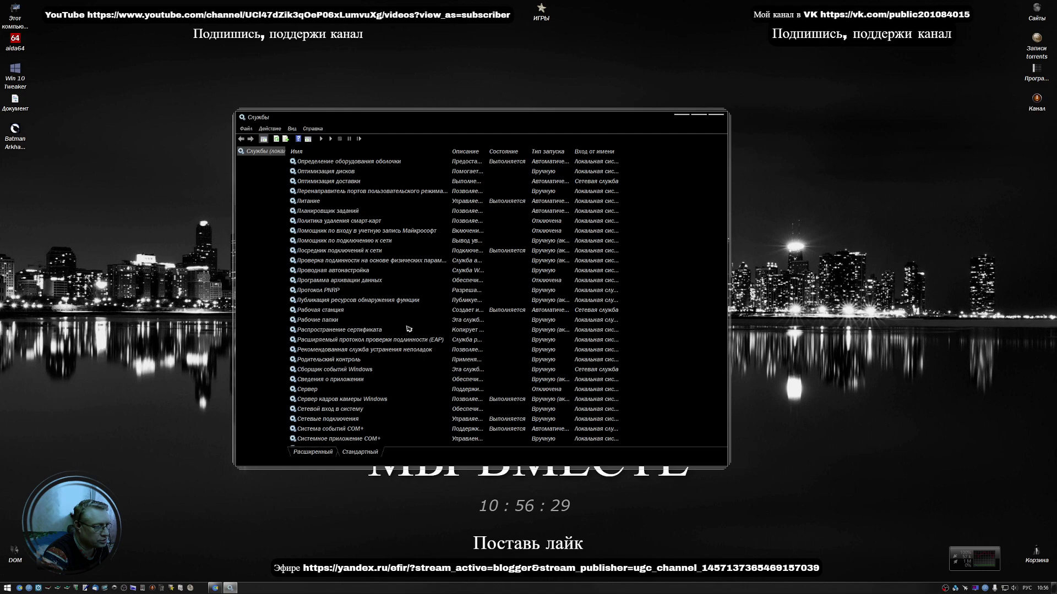
{"action": "scroll", "coordinate": [398, 325], "scroll_direction": "up", "scroll_amount": 1}
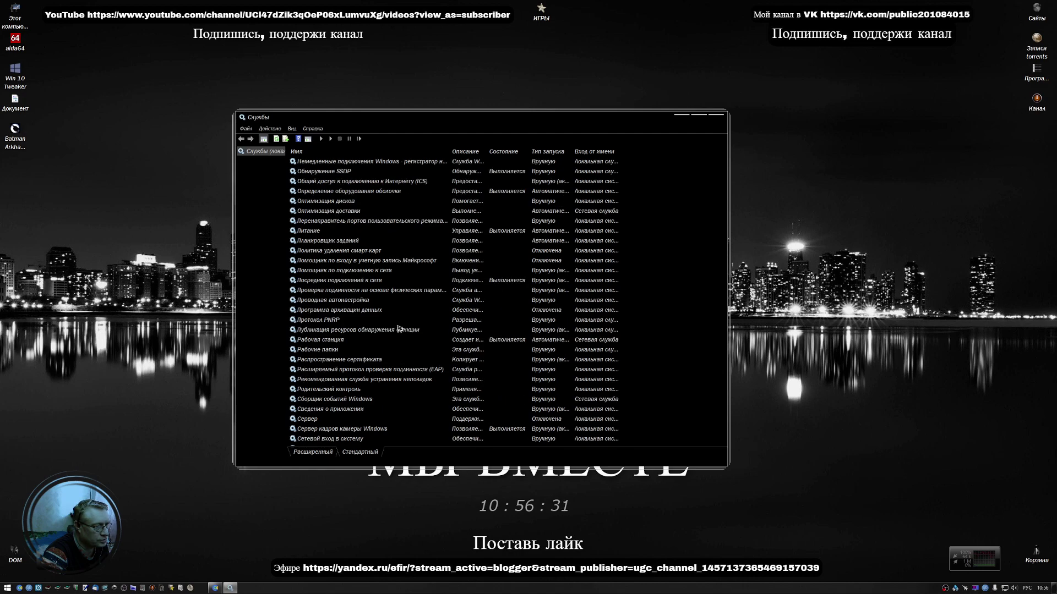
{"action": "scroll", "coordinate": [399, 330], "scroll_direction": "up", "scroll_amount": 2}
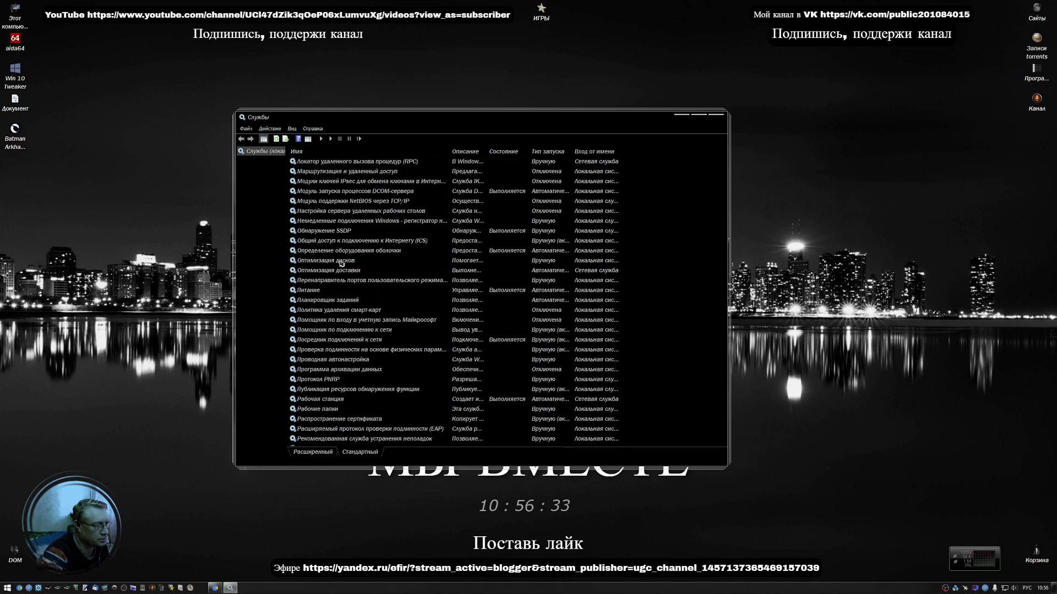
Check the startup type in the properties of the Оптимизация дисков service and close the Services console.
{"action": "left_click", "coordinate": [341, 262]}
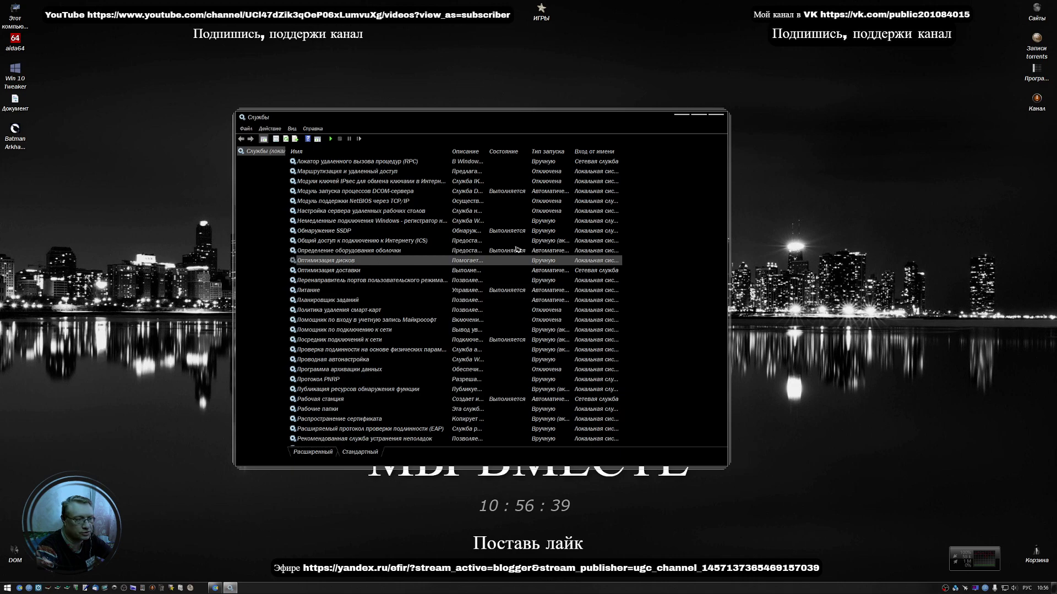
{"action": "right_click", "coordinate": [351, 263]}
{"action": "left_click", "coordinate": [405, 331]}
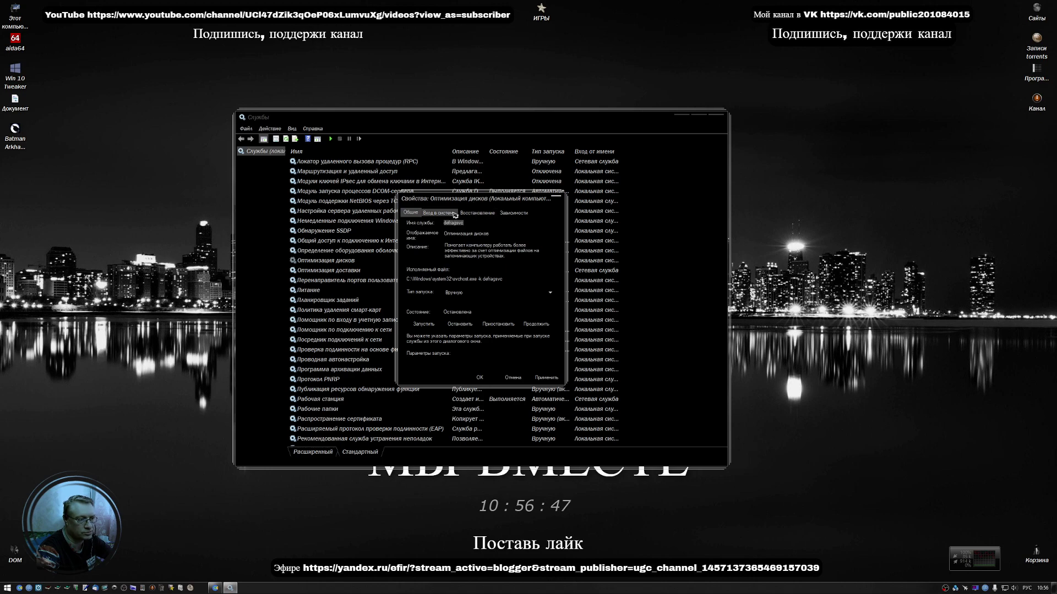
{"action": "left_click", "coordinate": [486, 295]}
{"action": "left_click", "coordinate": [485, 296]}
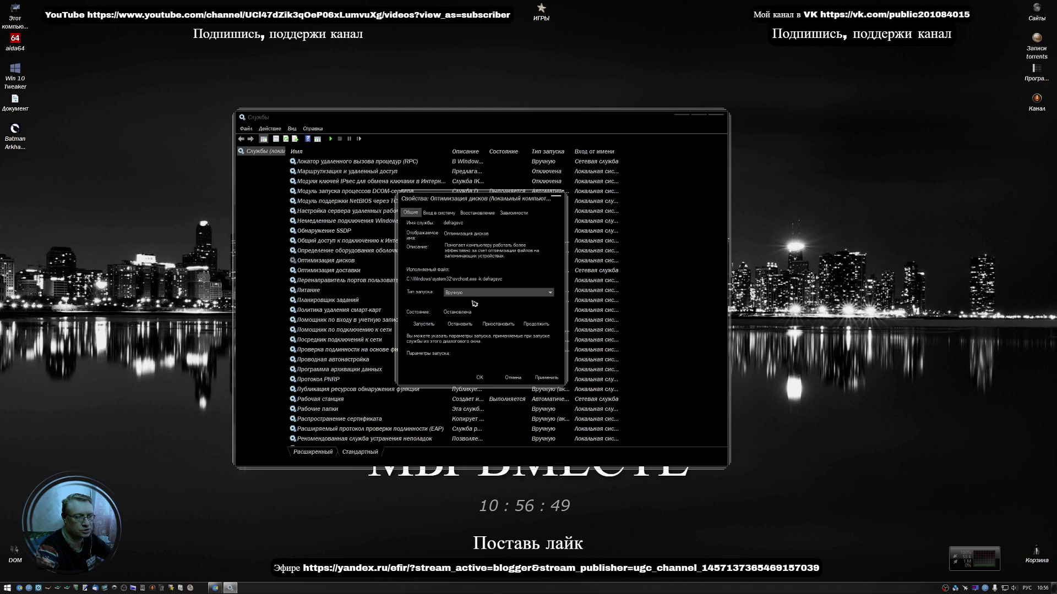
{"action": "left_click", "coordinate": [476, 377]}
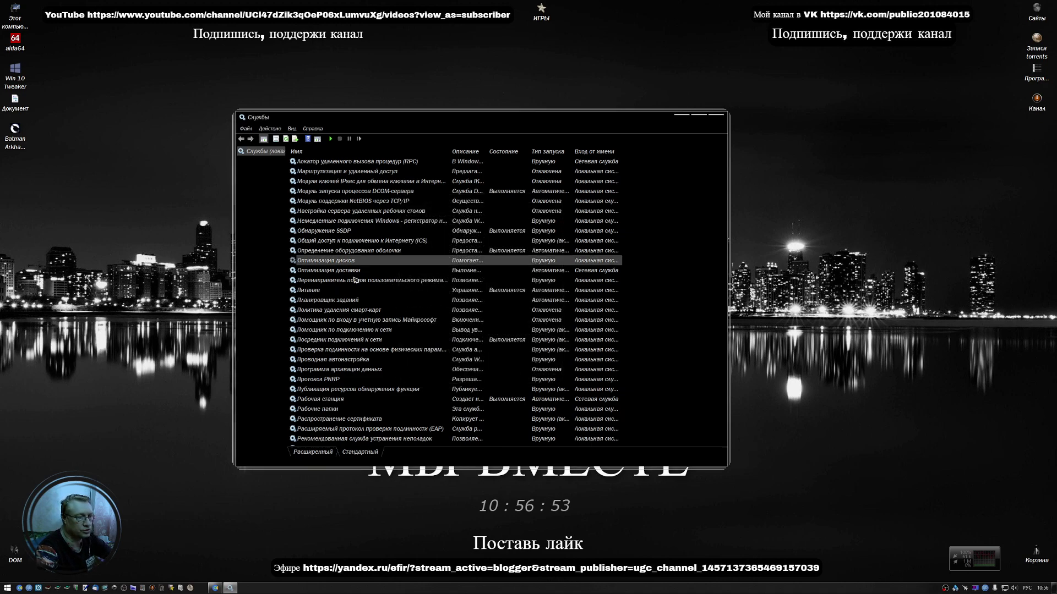
{"action": "left_click", "coordinate": [722, 117]}
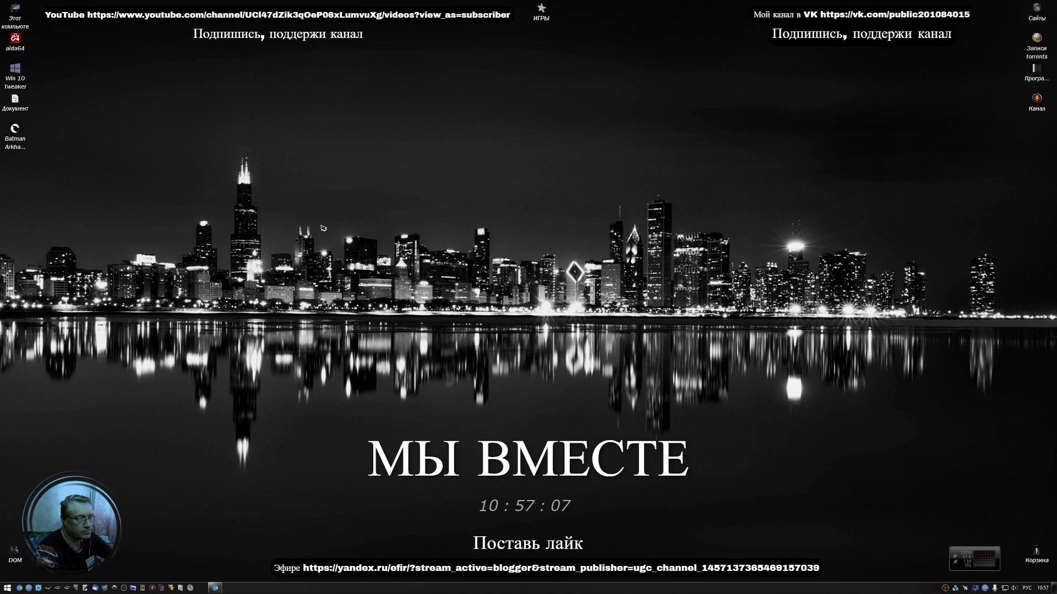
Open Этот компьютер in File Explorer to show the local drives.
{"action": "right_click", "coordinate": [18, 21]}
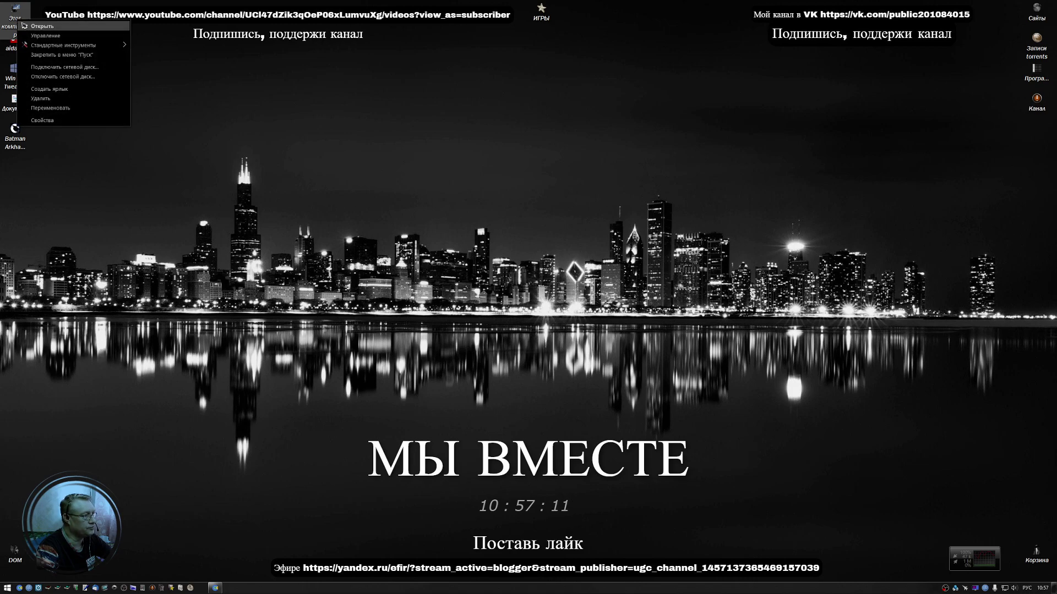
{"action": "left_click", "coordinate": [22, 26]}
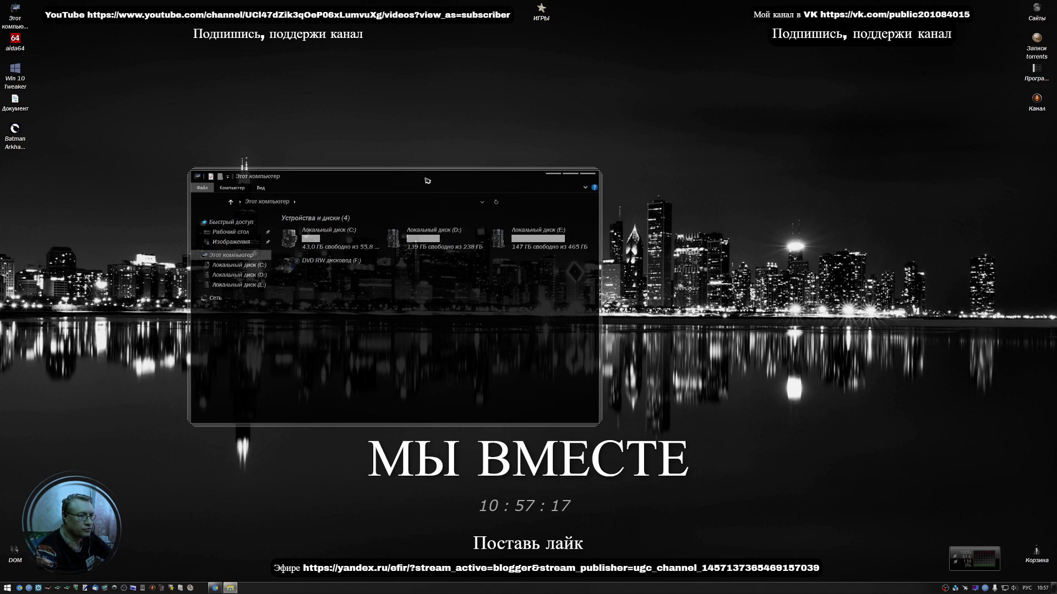
Open the Control Panel from the standard tools of Этот компьютер and go to Администрирование.
{"action": "left_click_drag", "start_coordinate": [422, 177], "coordinate": [528, 176]}
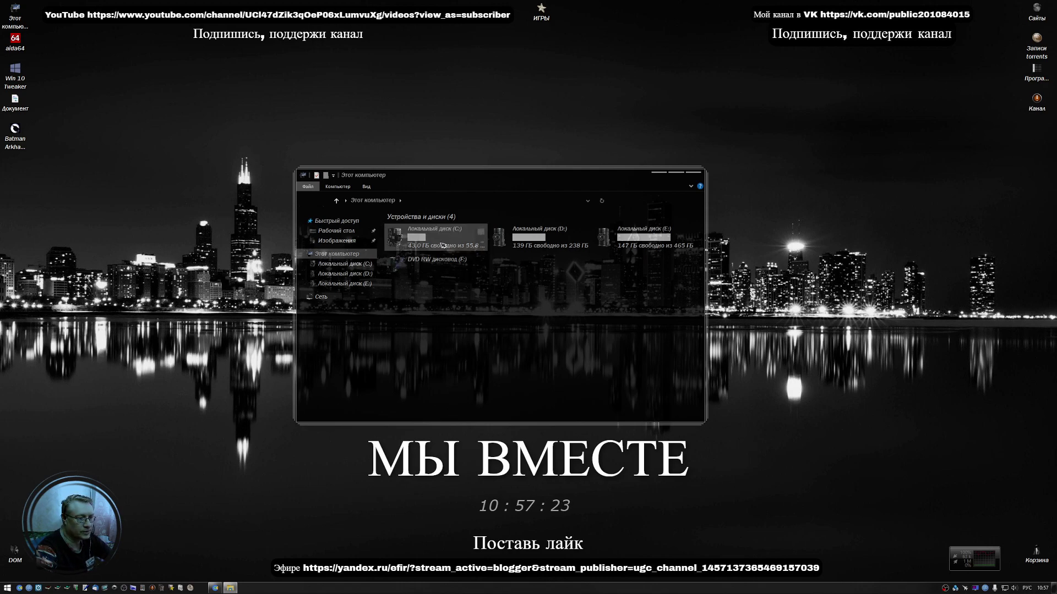
{"action": "right_click", "coordinate": [13, 23]}
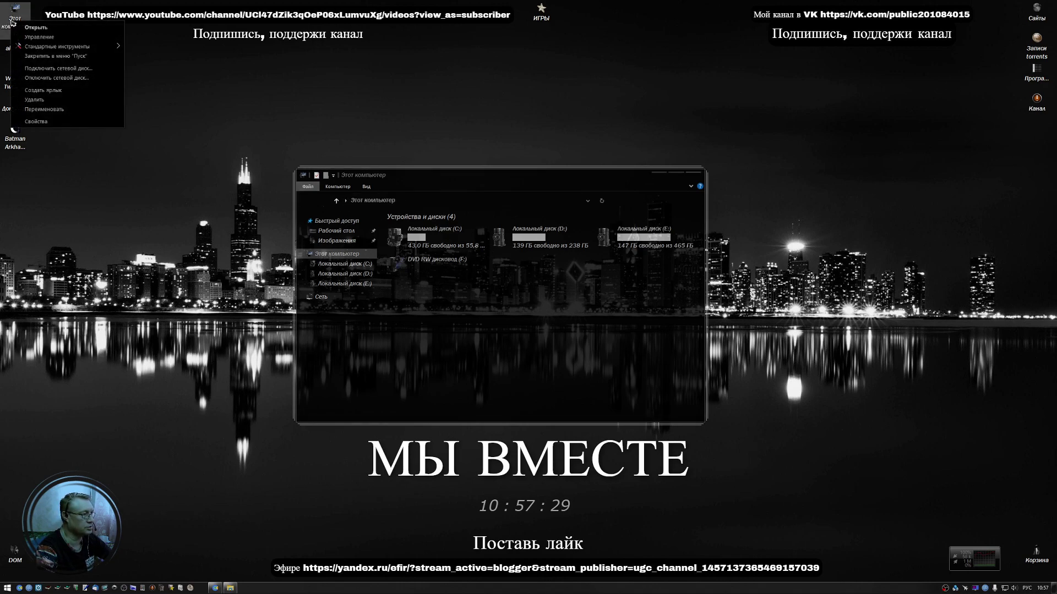
{"action": "mouse_move", "coordinate": [61, 48]}
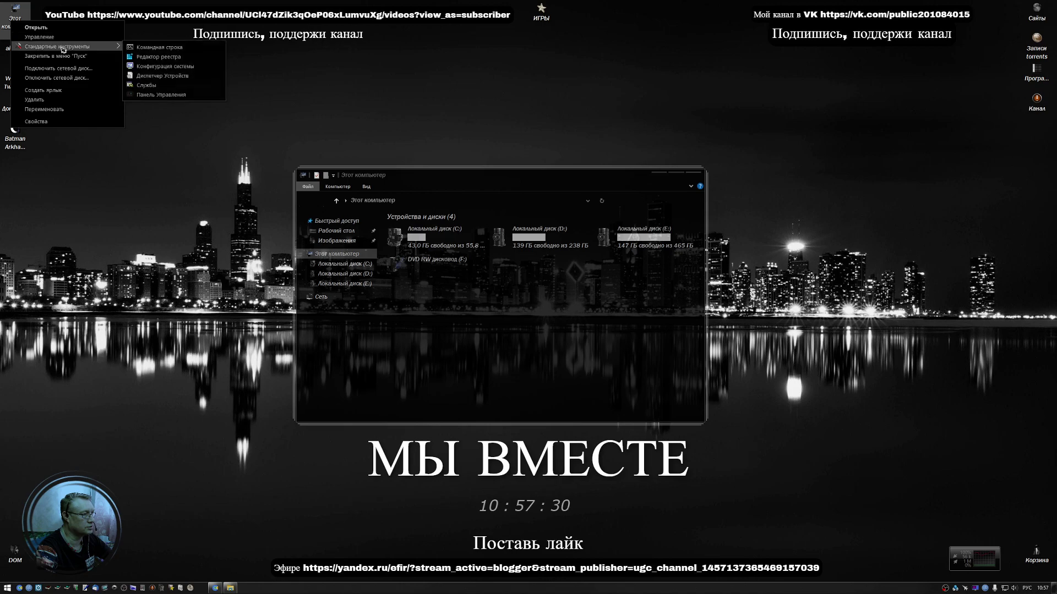
{"action": "left_click", "coordinate": [164, 102]}
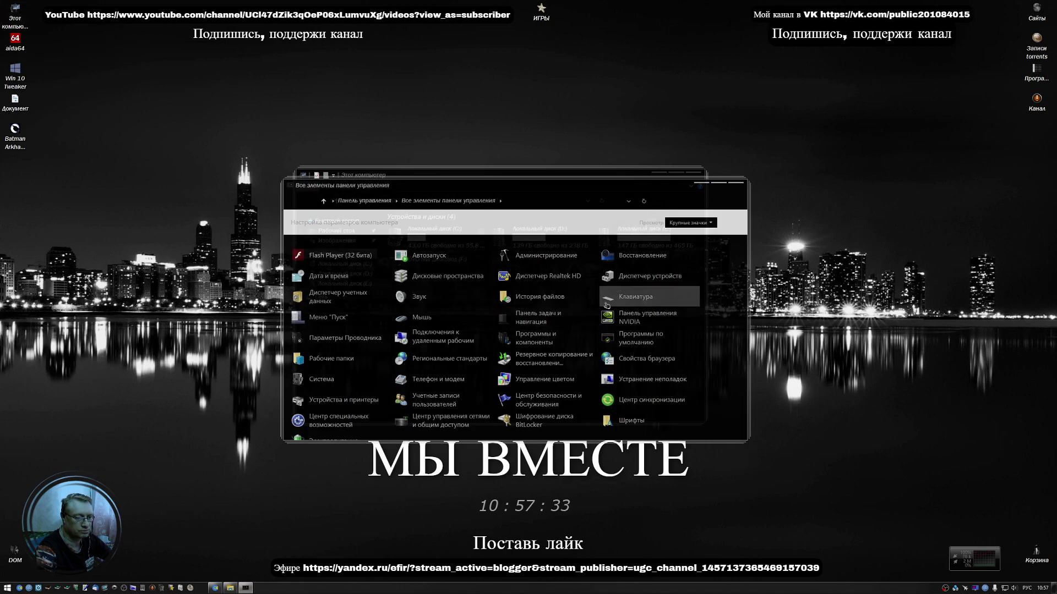
{"action": "scroll", "coordinate": [603, 330], "scroll_direction": "down", "scroll_amount": 1}
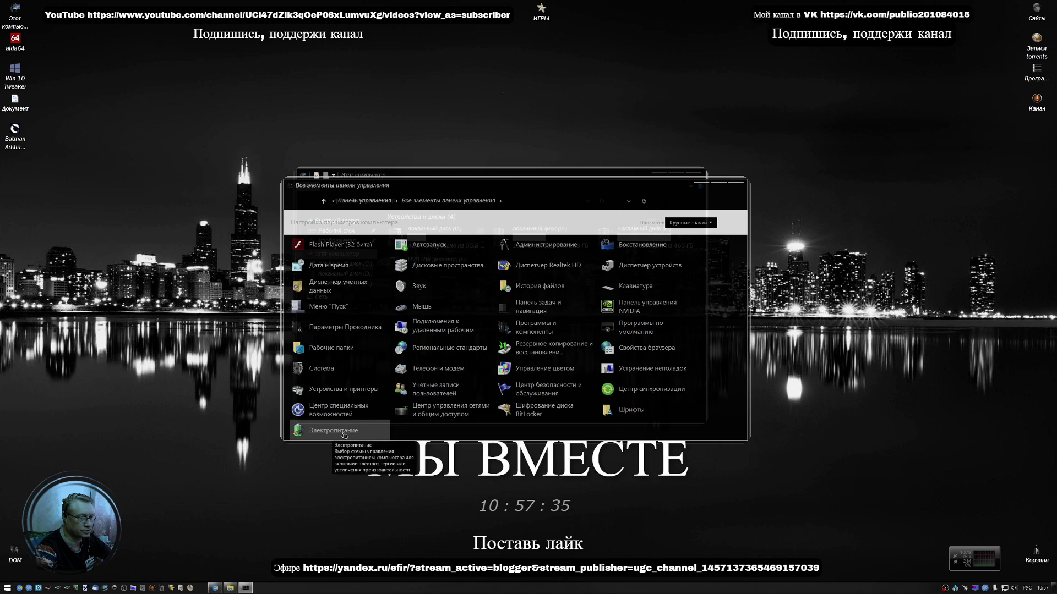
{"action": "scroll", "coordinate": [545, 308], "scroll_direction": "up", "scroll_amount": 1}
{"action": "left_click", "coordinate": [543, 259]}
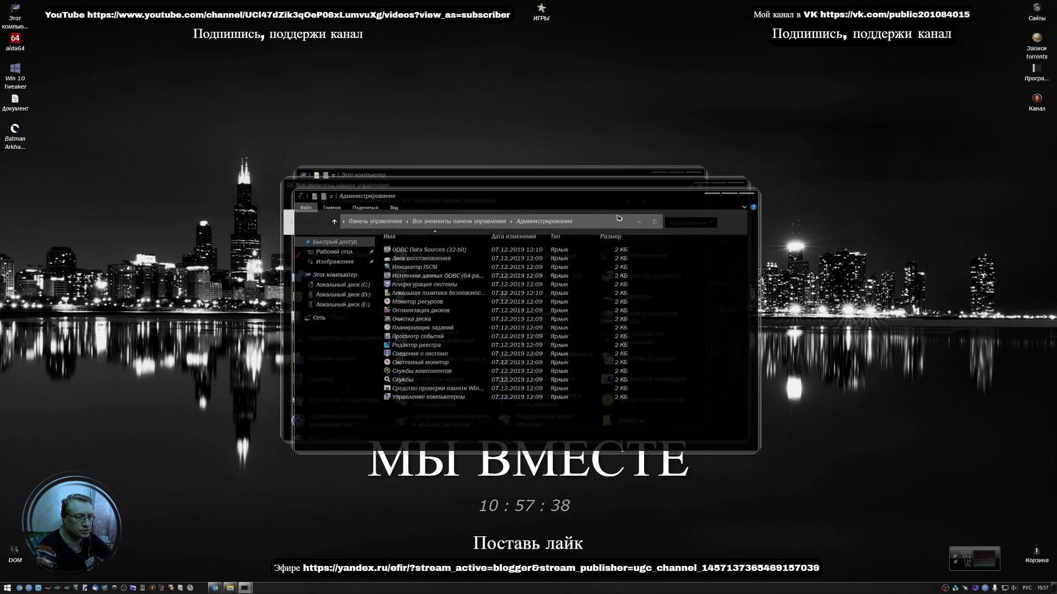
Open Управление компьютером, show Управление дисками, and move the window to the middle of the desktop.
{"action": "left_click", "coordinate": [440, 397]}
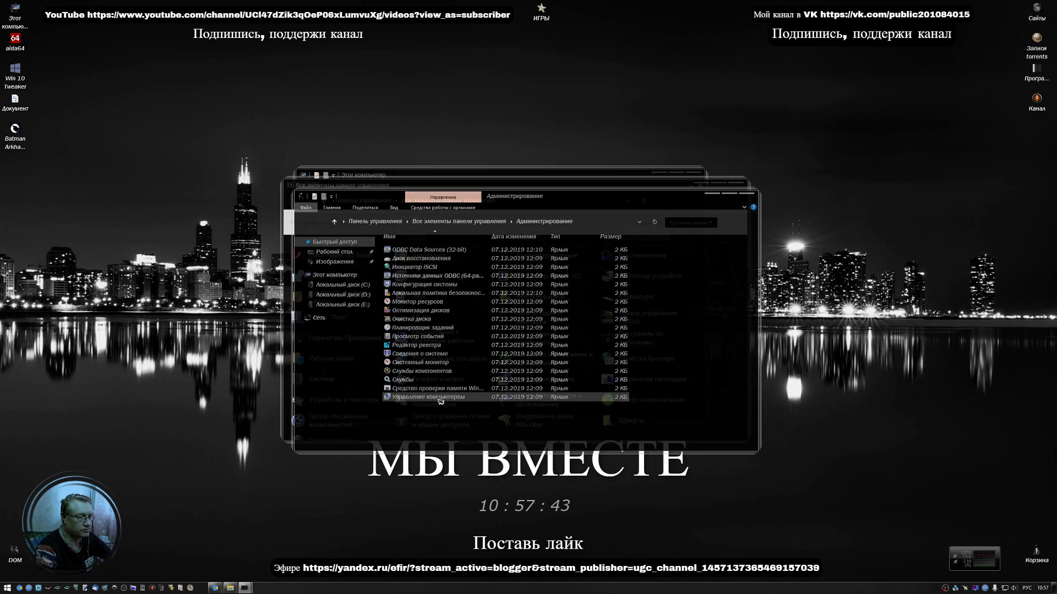
{"action": "double_click", "coordinate": [440, 399]}
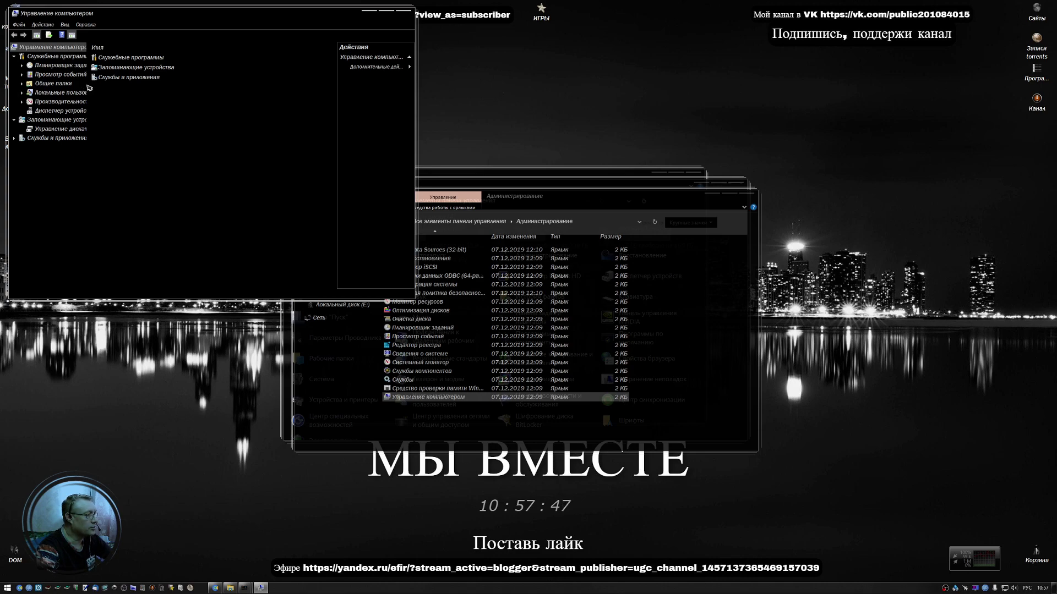
{"action": "left_click", "coordinate": [65, 132]}
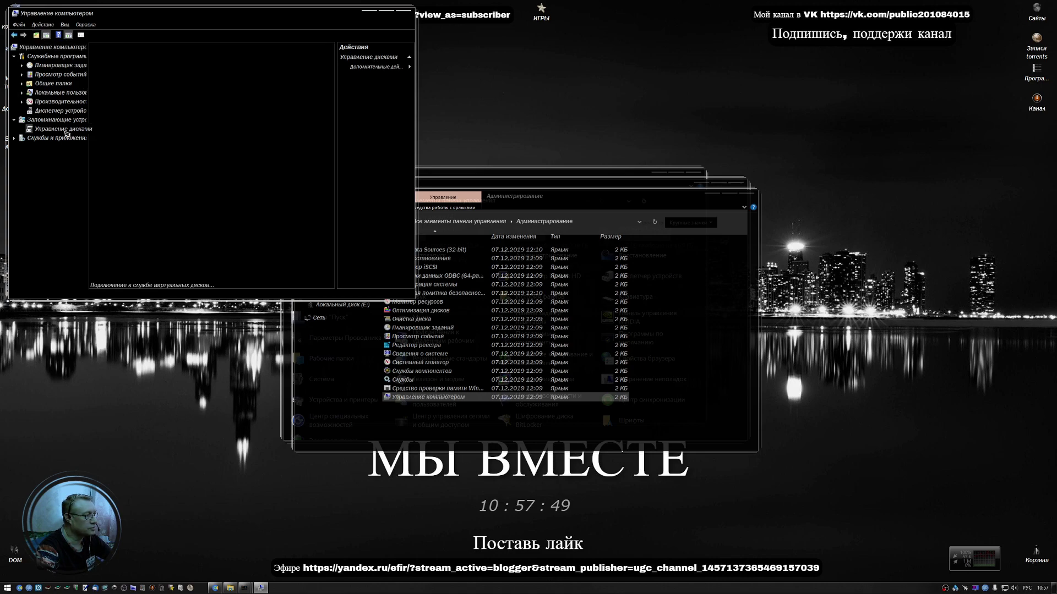
{"action": "left_click_drag", "start_coordinate": [223, 16], "coordinate": [599, 155]}
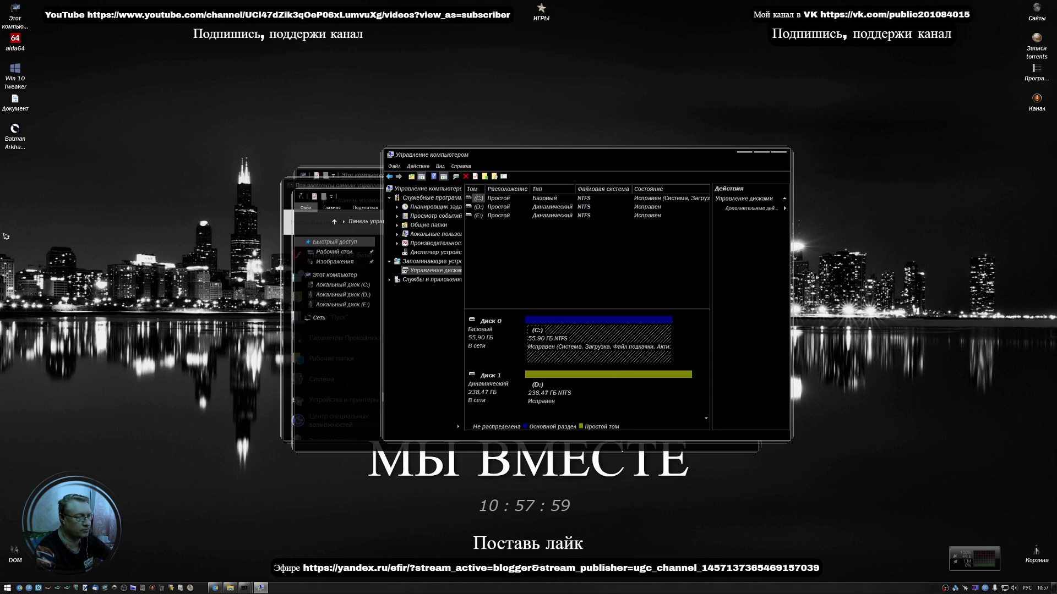
View the properties of volume D: on Диск 1 and close them.
{"action": "left_click", "coordinate": [594, 402]}
{"action": "right_click", "coordinate": [593, 401]}
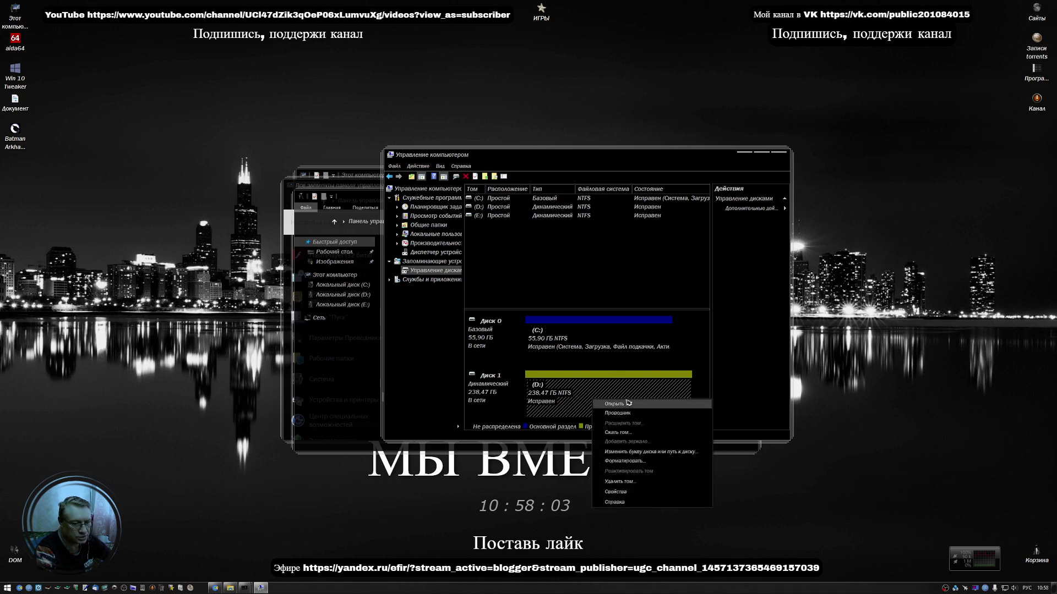
{"action": "left_click", "coordinate": [627, 495]}
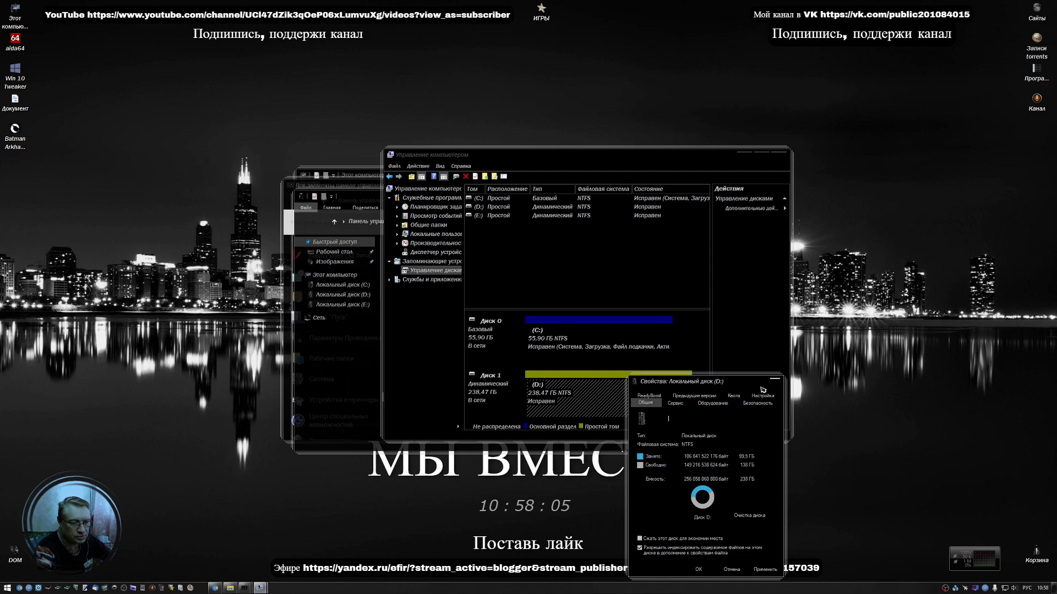
{"action": "left_click", "coordinate": [776, 381]}
Examine the commands offered for Диск 1 and its volume D:, including conversion of the dynamic disk to a basic disk.
{"action": "right_click", "coordinate": [617, 386]}
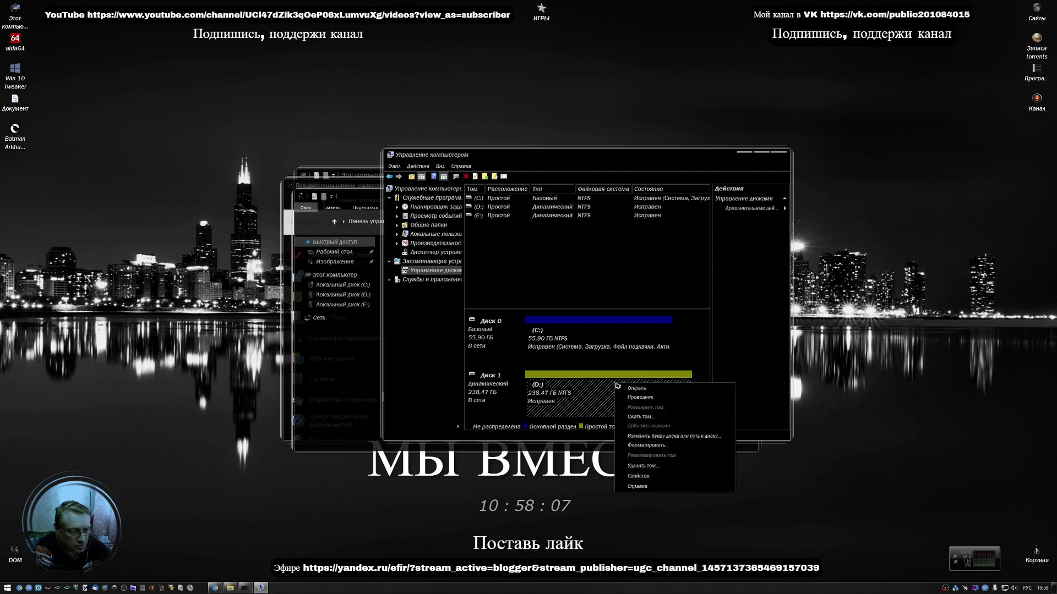
{"action": "right_click", "coordinate": [499, 394]}
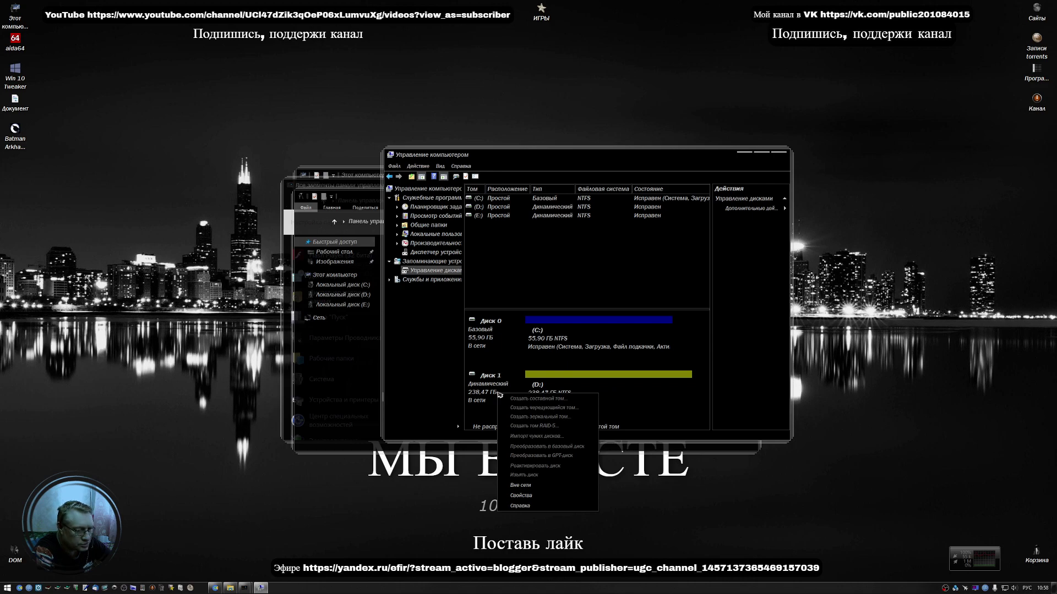
{"action": "left_click_drag", "start_coordinate": [639, 154], "coordinate": [556, 56]}
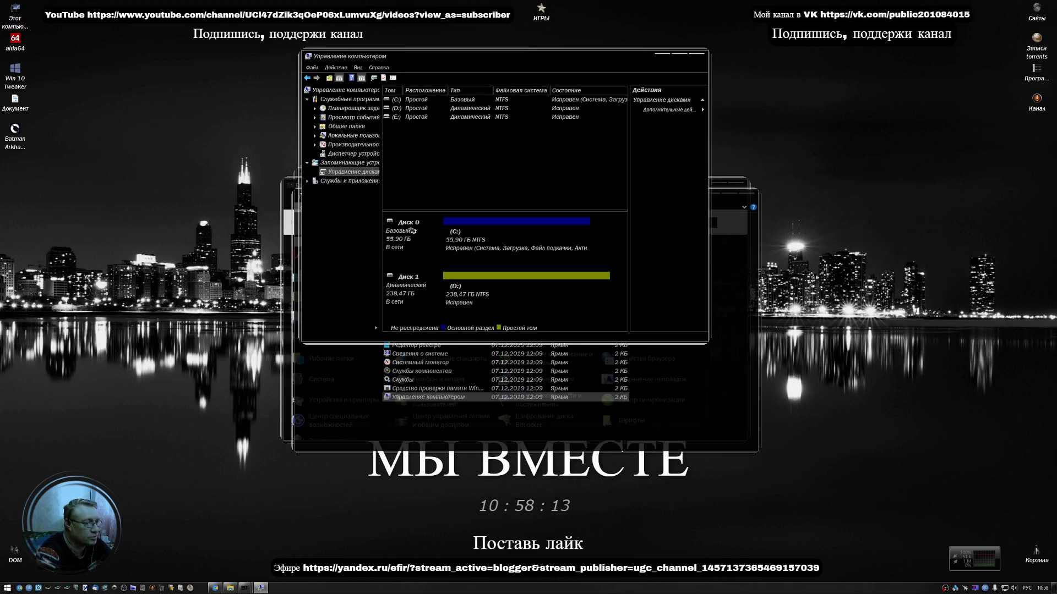
{"action": "right_click", "coordinate": [408, 297]}
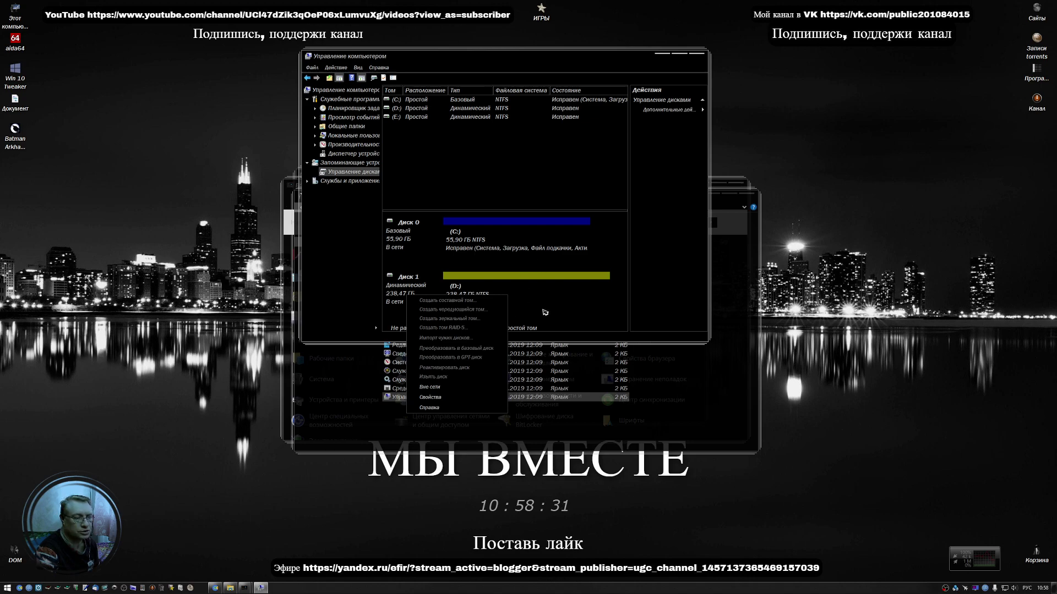
{"action": "right_click", "coordinate": [518, 302]}
{"action": "right_click", "coordinate": [421, 302]}
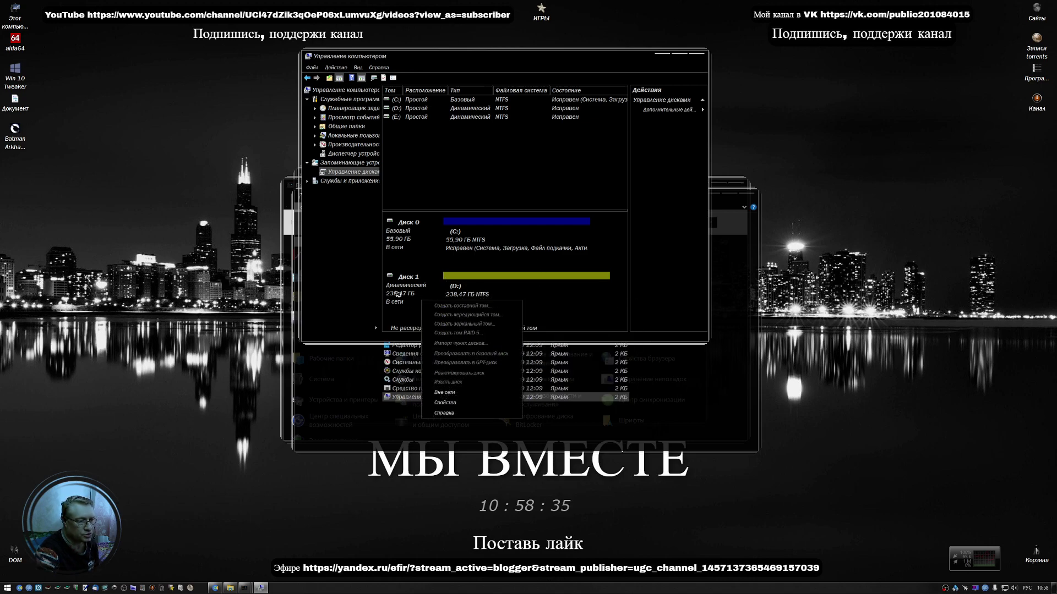
{"action": "right_click", "coordinate": [402, 292]}
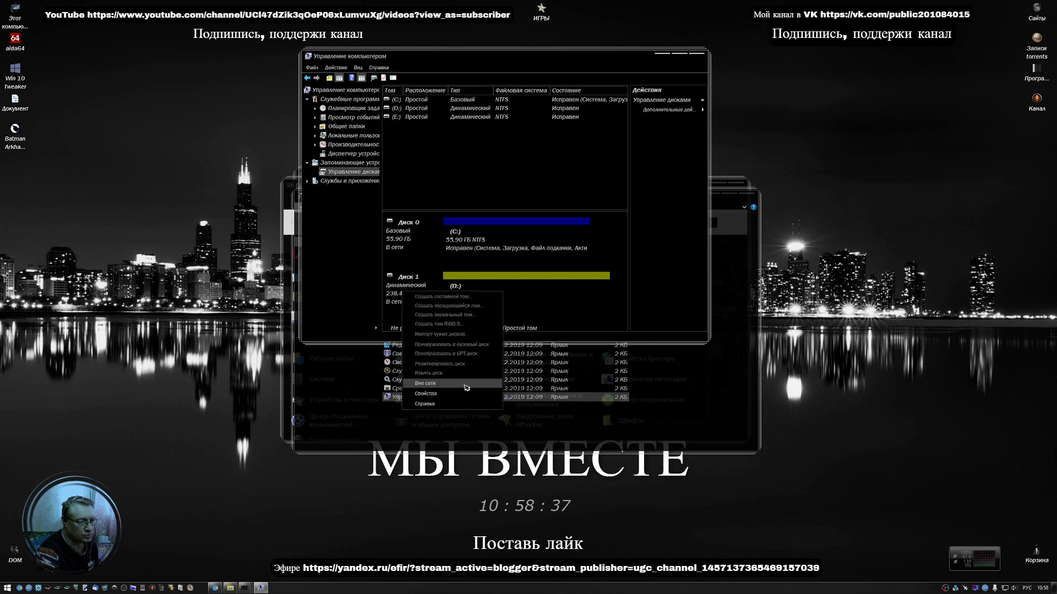
{"action": "left_click", "coordinate": [396, 308]}
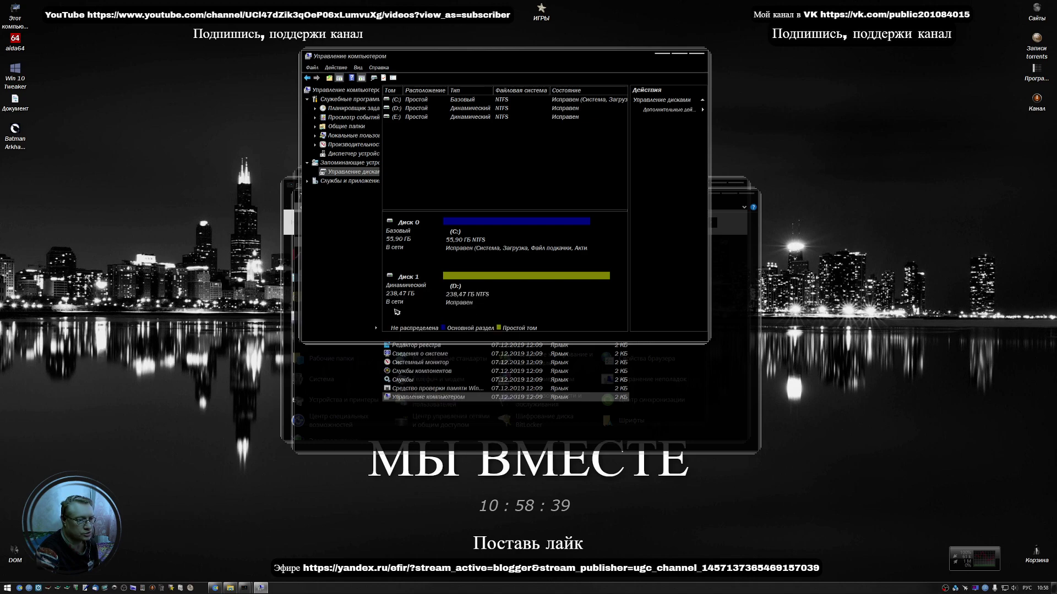
{"action": "right_click", "coordinate": [407, 299]}
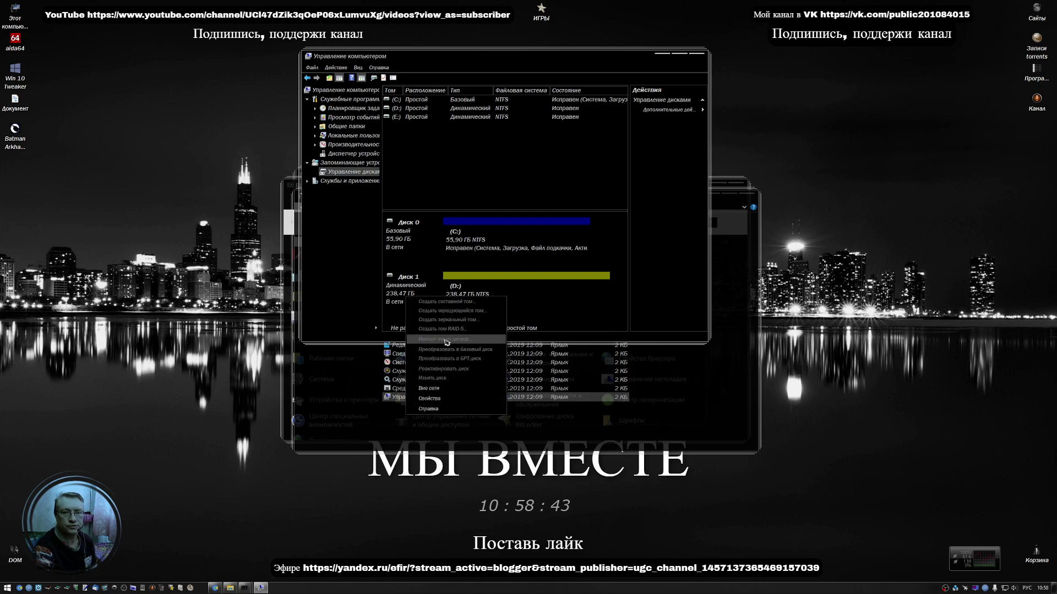
{"action": "left_click", "coordinate": [569, 312]}
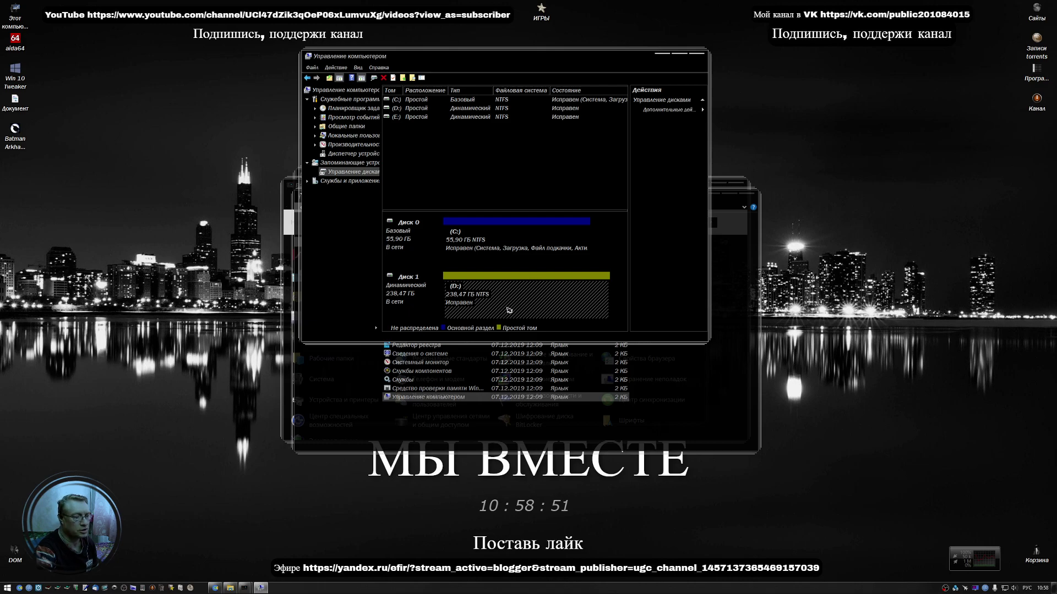
Close the Управление компьютером, Администрирование and Control Panel windows, leaving only the Этот компьютер window open.
{"action": "left_click_drag", "start_coordinate": [546, 62], "coordinate": [532, 145]}
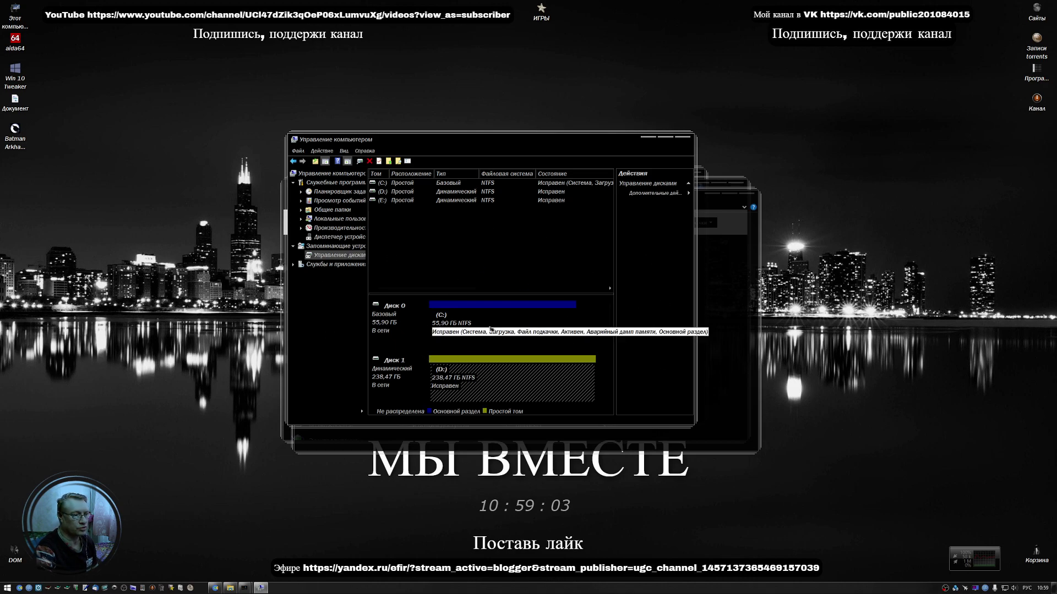
{"action": "left_click", "coordinate": [688, 140]}
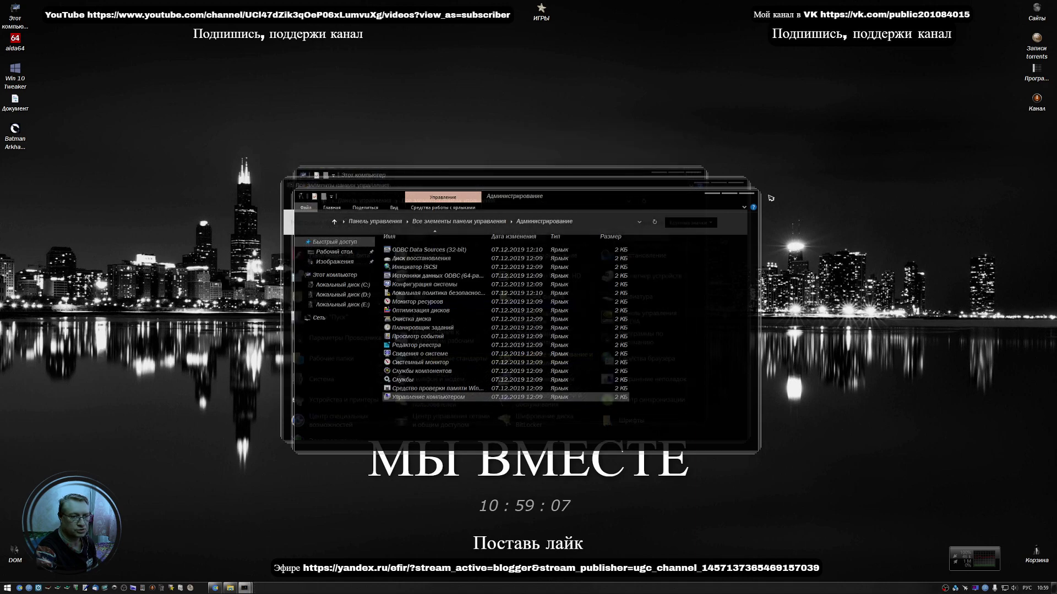
{"action": "left_click", "coordinate": [753, 199]}
{"action": "left_click", "coordinate": [736, 184]}
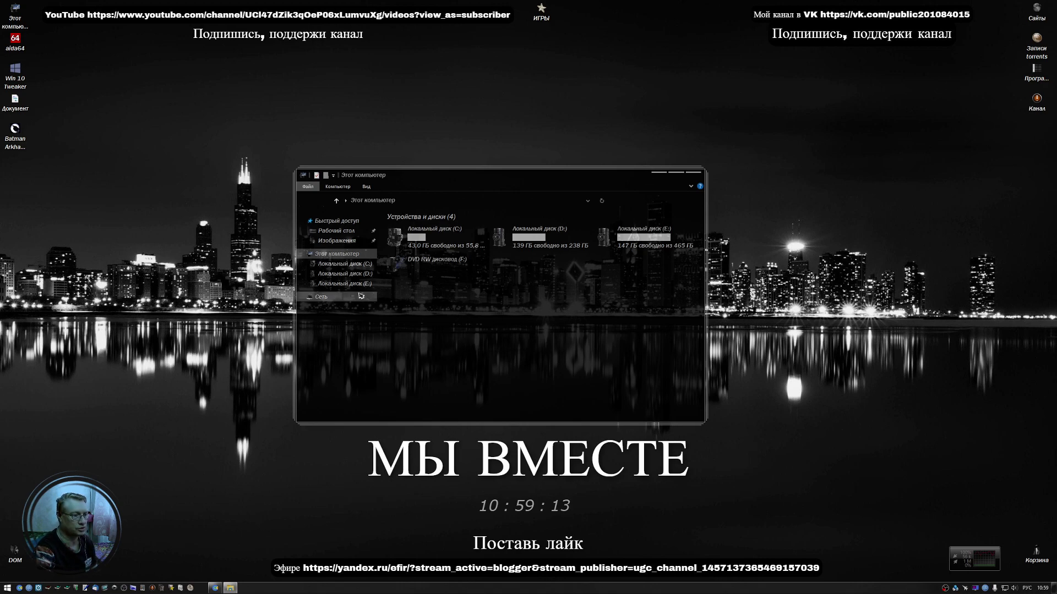
{"action": "right_click", "coordinate": [461, 316]}
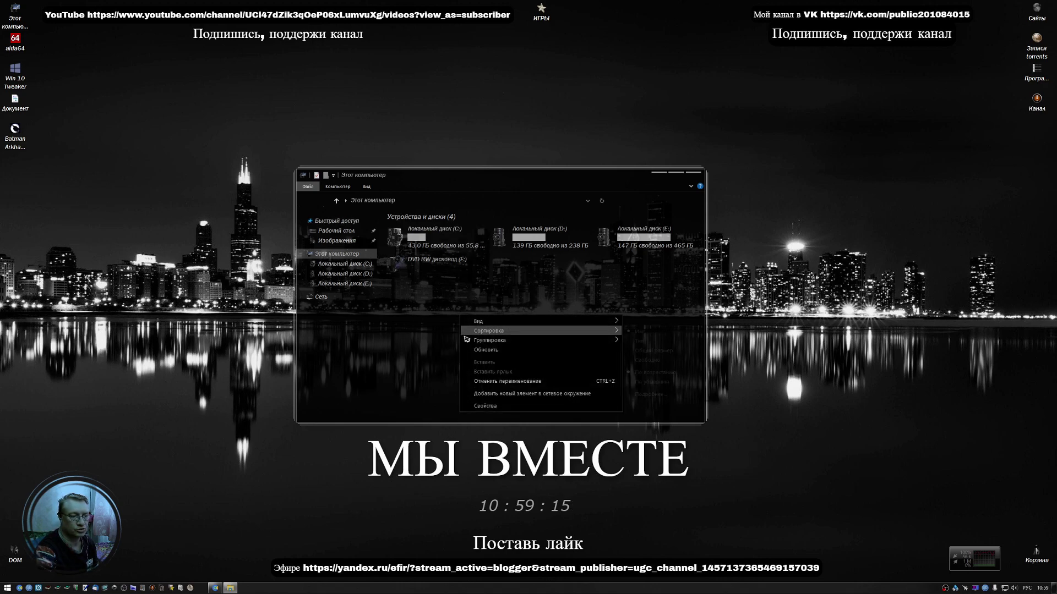
{"action": "left_click", "coordinate": [394, 328]}
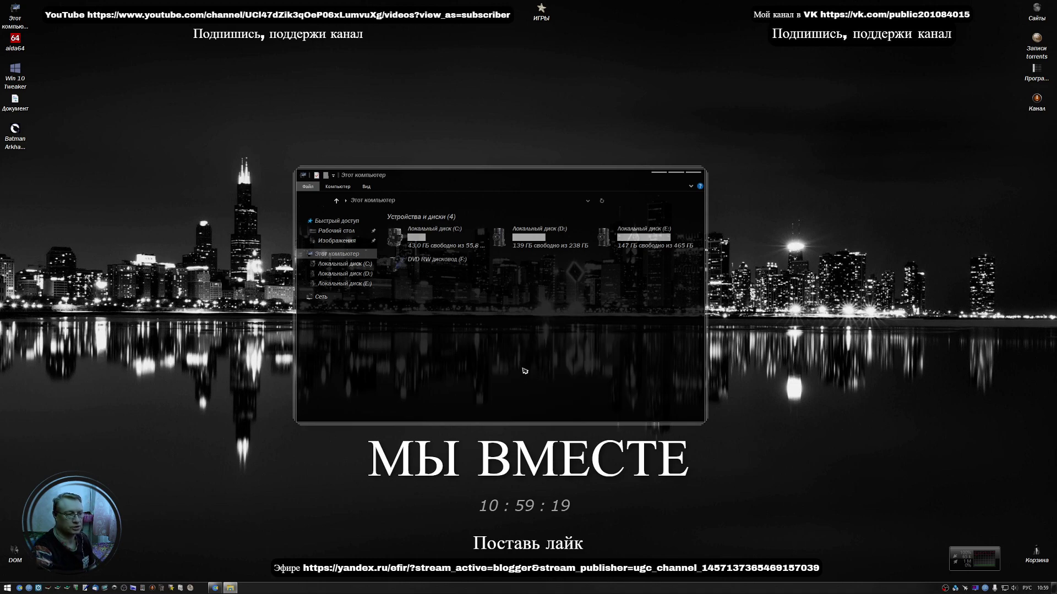
Open the Acronis.Disk.Director.v12.5.0.163-FULL folder inside Допы on Локальный диск (E:).
{"action": "left_click", "coordinate": [352, 283]}
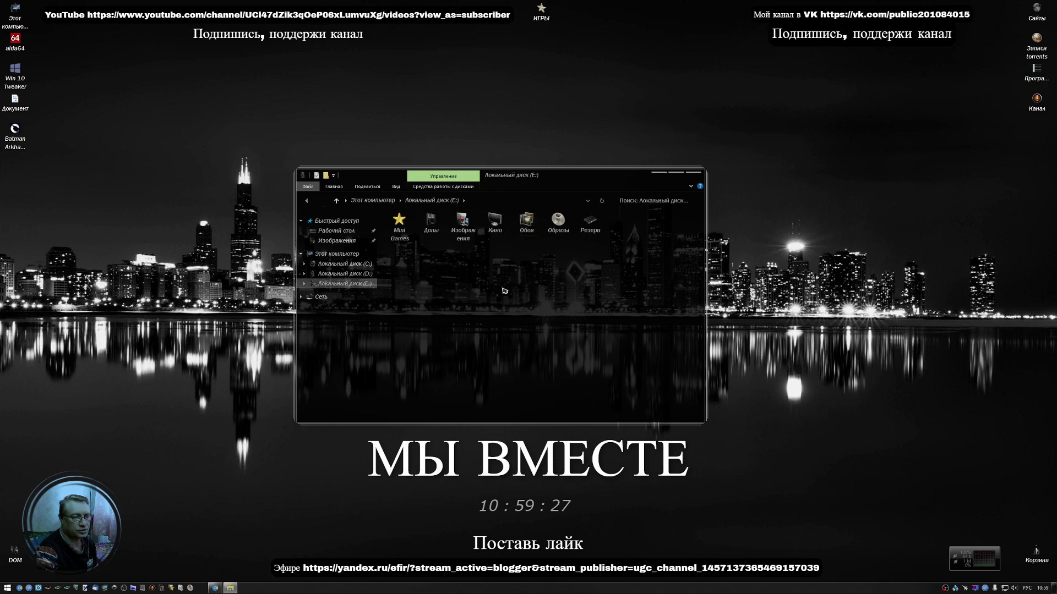
{"action": "double_click", "coordinate": [430, 223]}
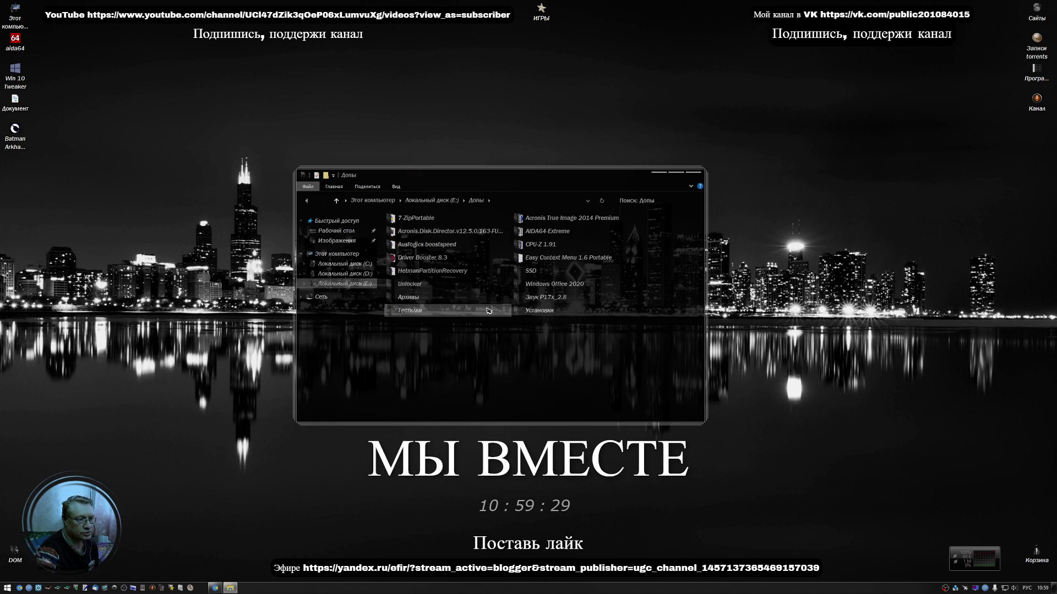
{"action": "double_click", "coordinate": [450, 232]}
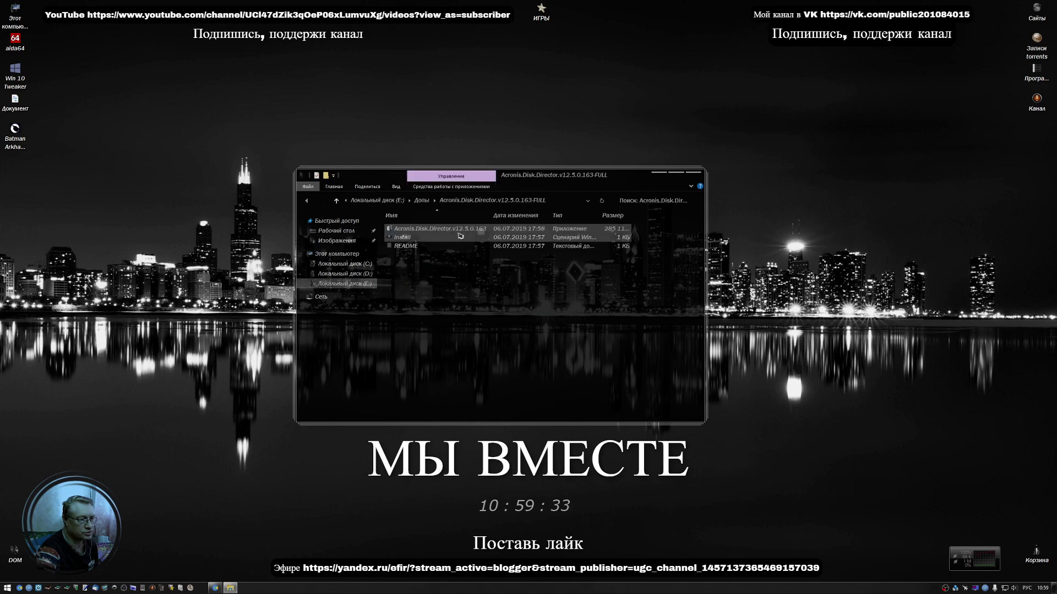
Install Acronis Disk Director by running the Install script in its folder.
{"action": "right_click", "coordinate": [457, 232]}
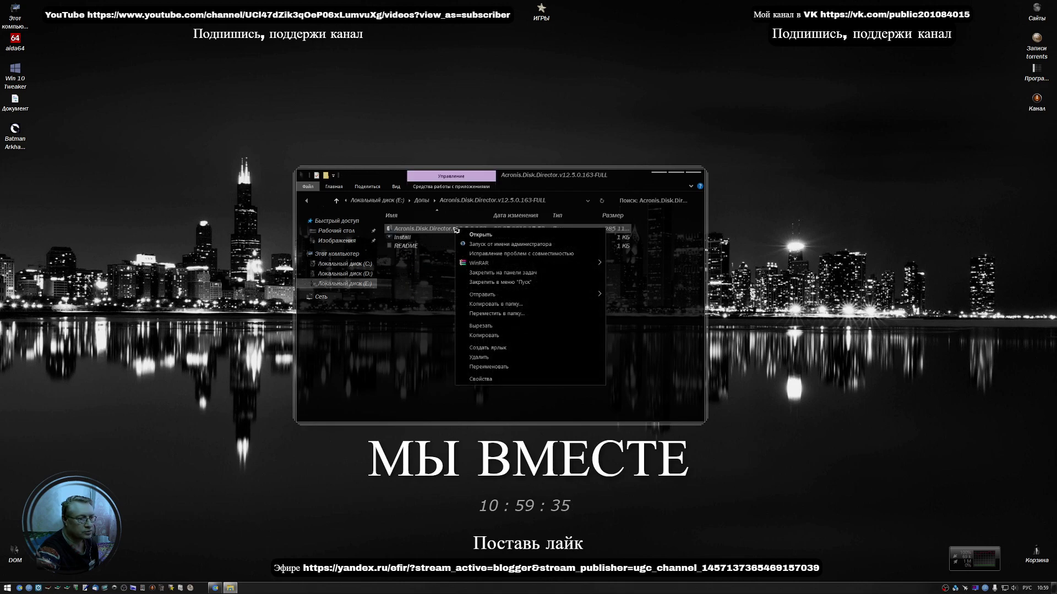
{"action": "left_click", "coordinate": [405, 242]}
{"action": "double_click", "coordinate": [405, 241]}
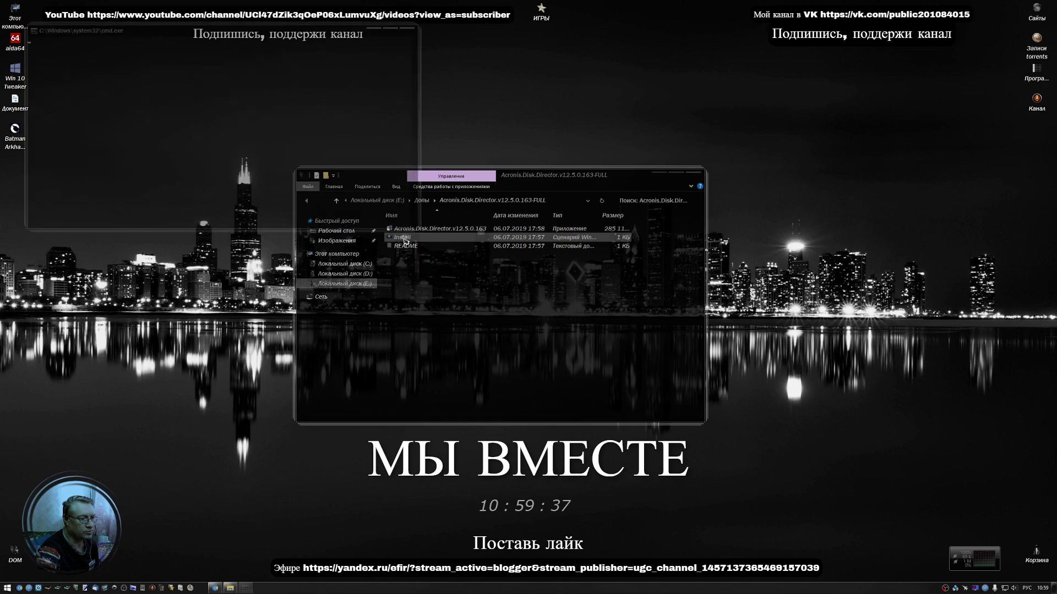
{"action": "left_click", "coordinate": [478, 350]}
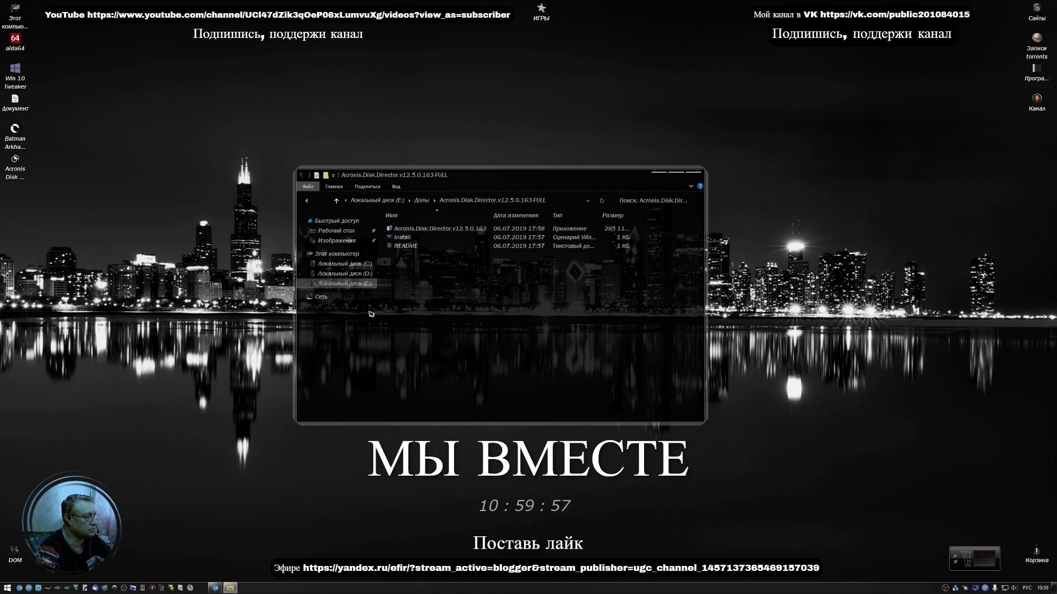
Launch Acronis Disk Director 12.5 as administrator and show the available operations for volume D: on Диск 2.
{"action": "right_click", "coordinate": [20, 169]}
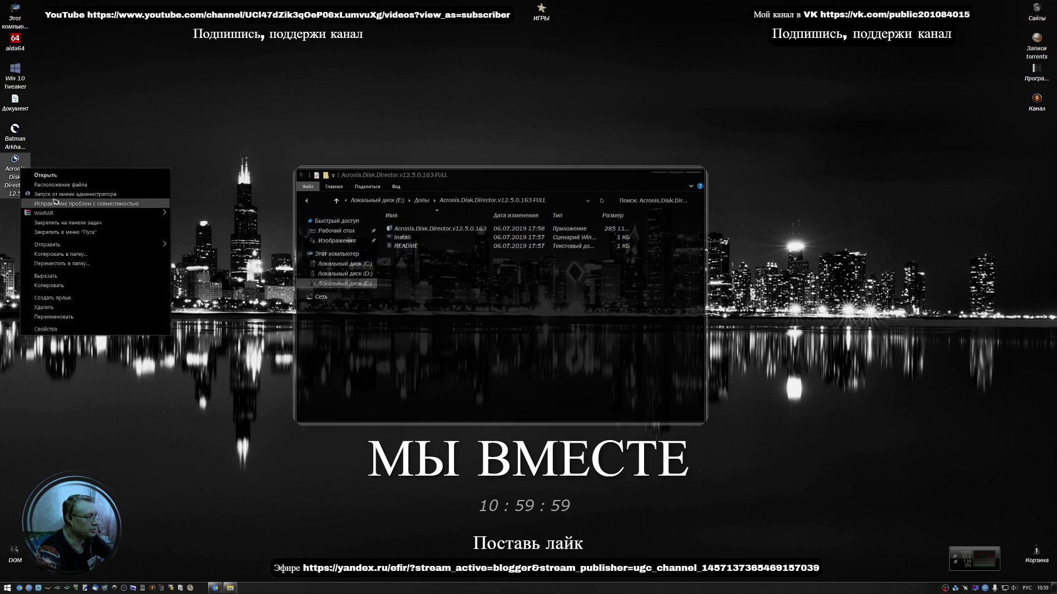
{"action": "left_click", "coordinate": [55, 194]}
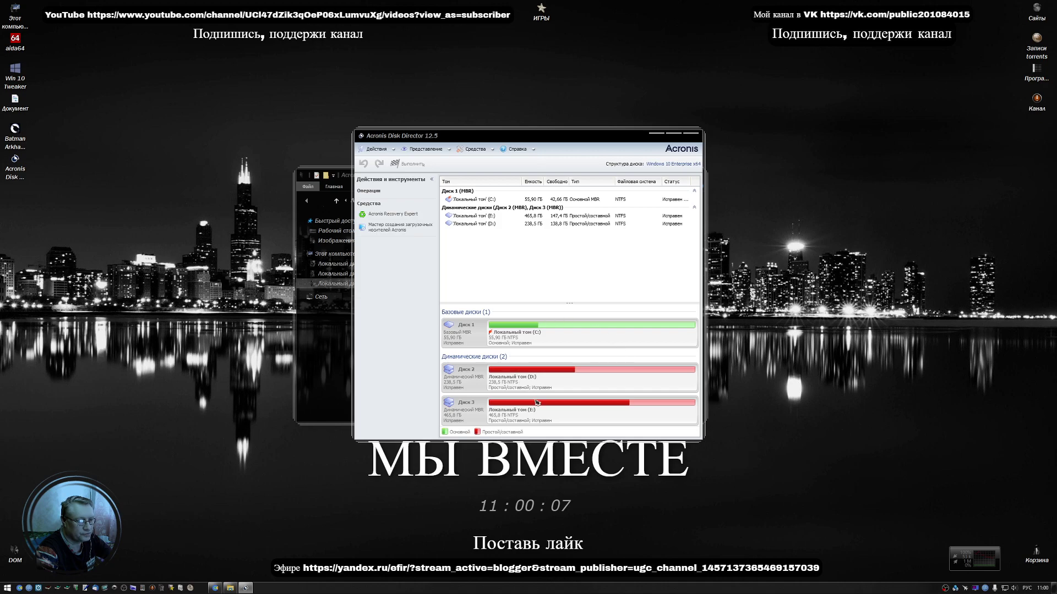
{"action": "right_click", "coordinate": [556, 375]}
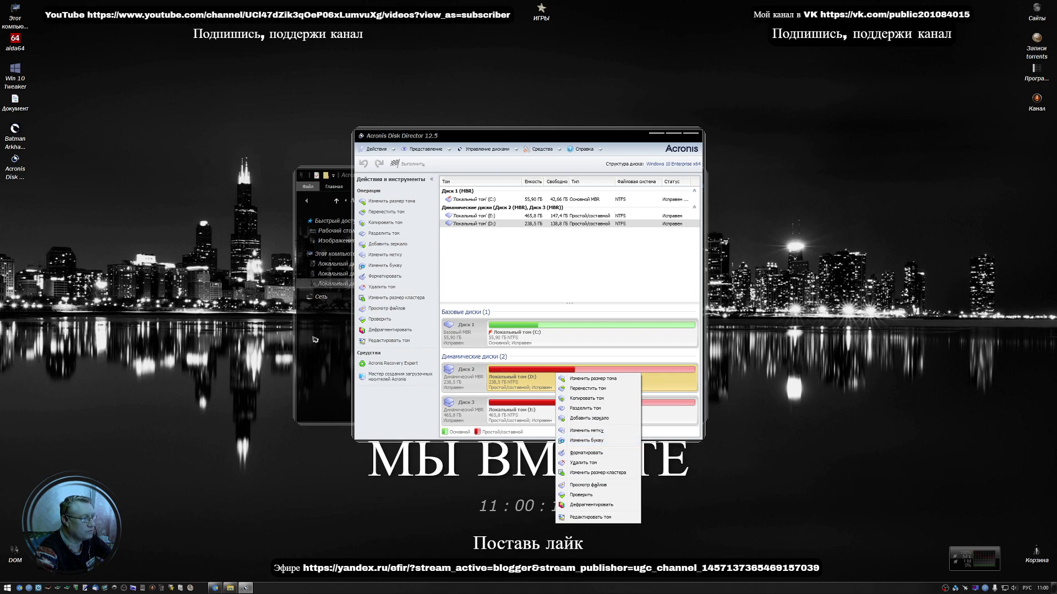
Open Управление компьютером from Администрирование in the Control Panel.
{"action": "left_click", "coordinate": [287, 323]}
{"action": "right_click", "coordinate": [16, 25]}
{"action": "mouse_move", "coordinate": [71, 49]}
{"action": "left_click", "coordinate": [160, 99]}
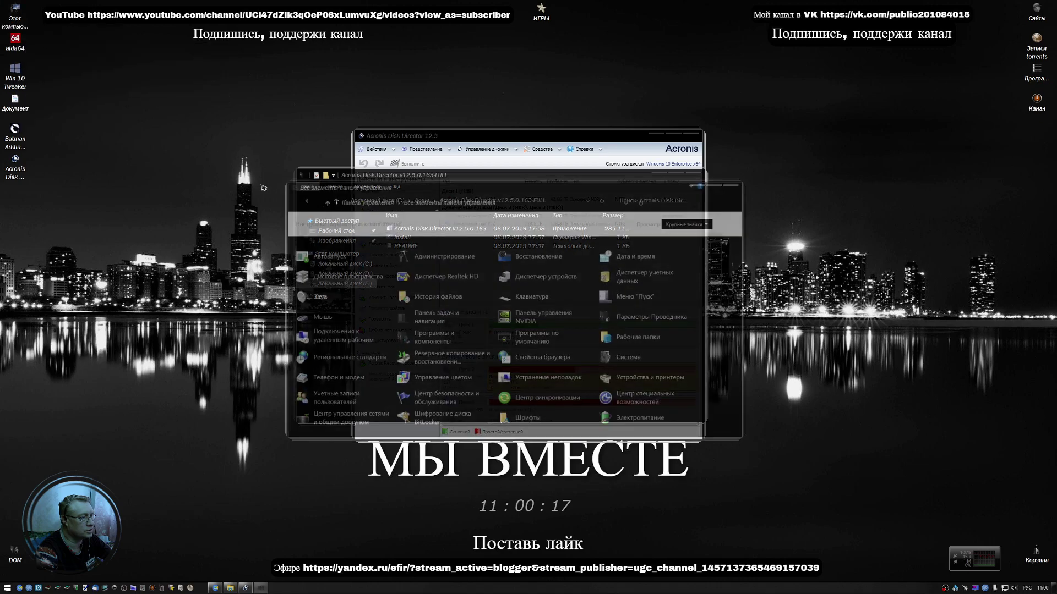
{"action": "left_click", "coordinate": [549, 261]}
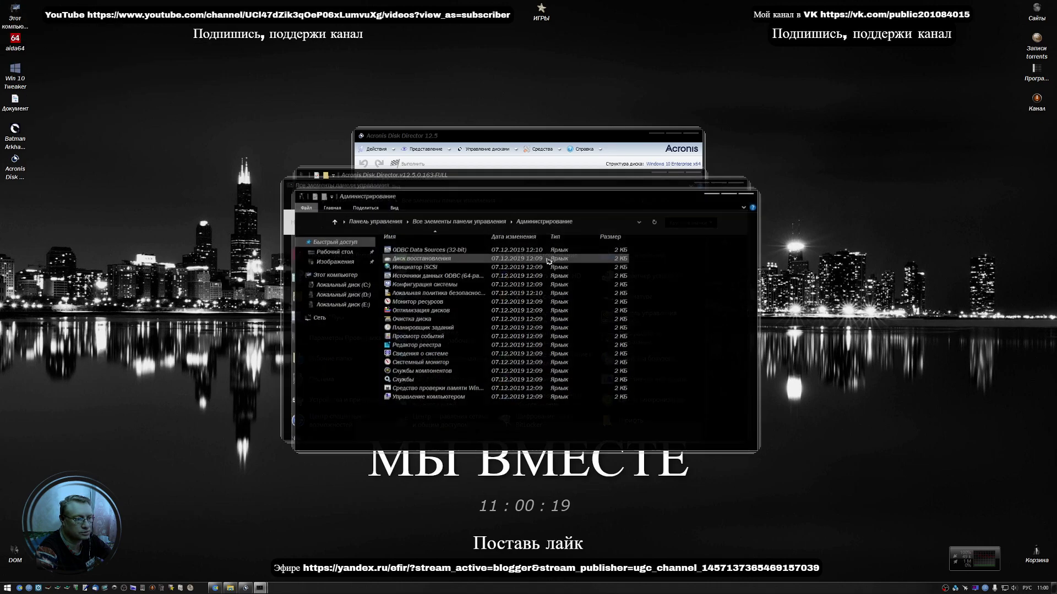
{"action": "left_click", "coordinate": [415, 396]}
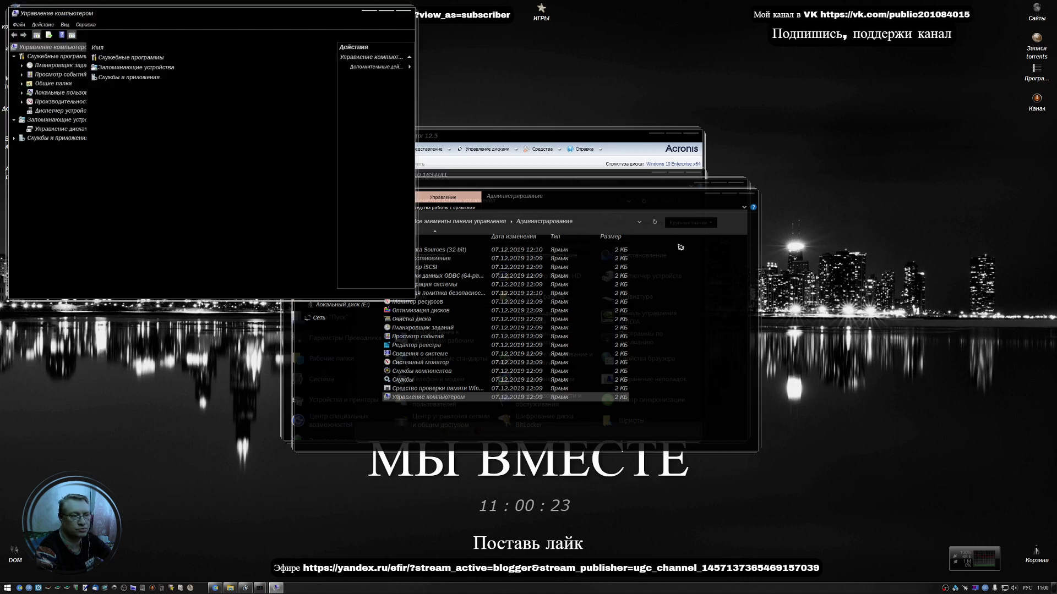
Close Администрирование, Управление компьютером, the Control Panel and the Acronis installer folder, leaving only Acronis Disk Director open.
{"action": "left_click", "coordinate": [748, 194]}
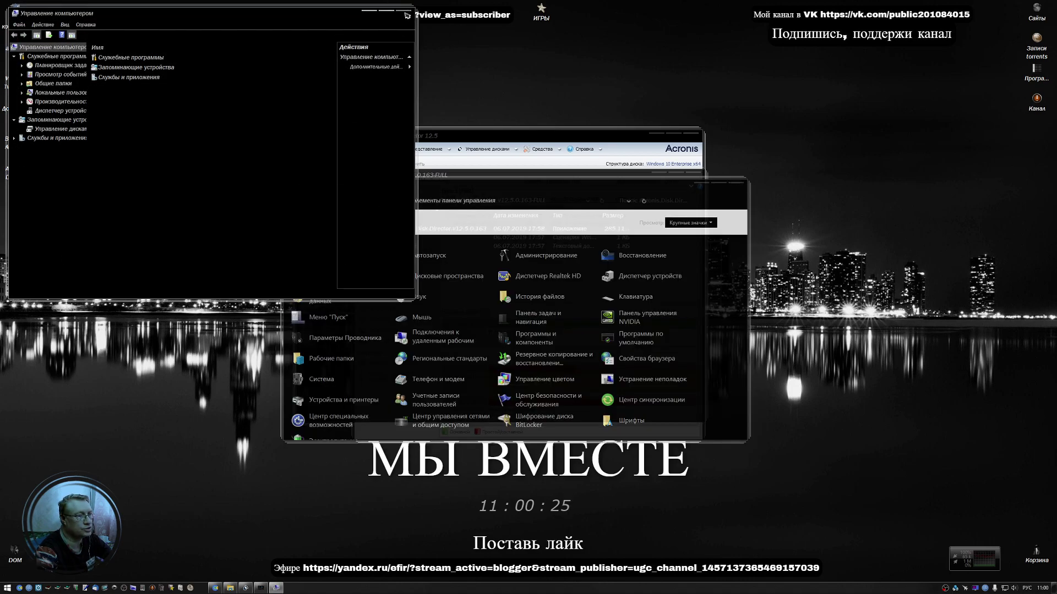
{"action": "left_click", "coordinate": [407, 16]}
{"action": "left_click", "coordinate": [739, 185]}
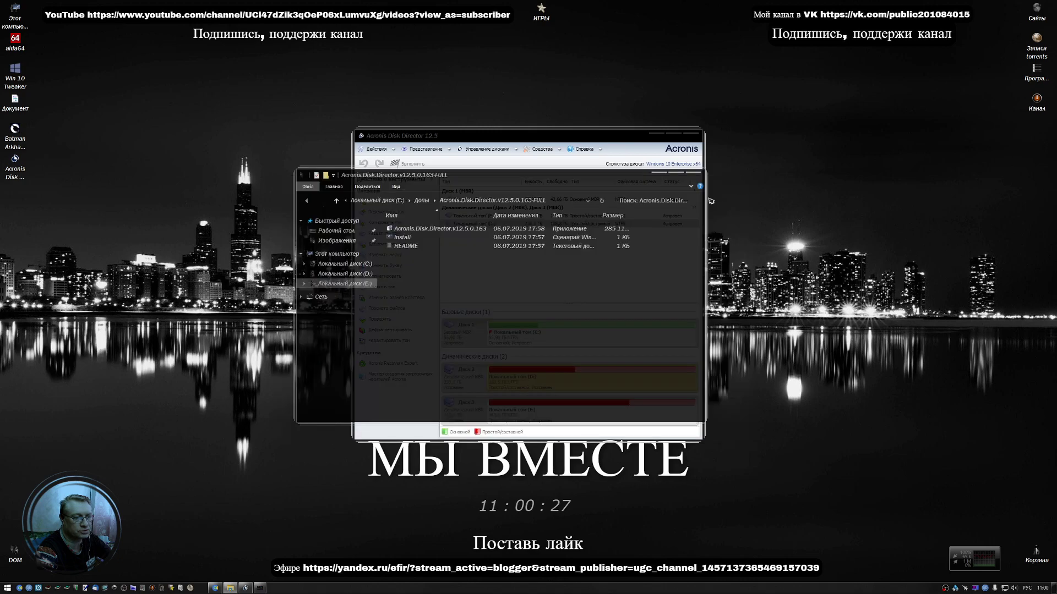
{"action": "left_click", "coordinate": [697, 175]}
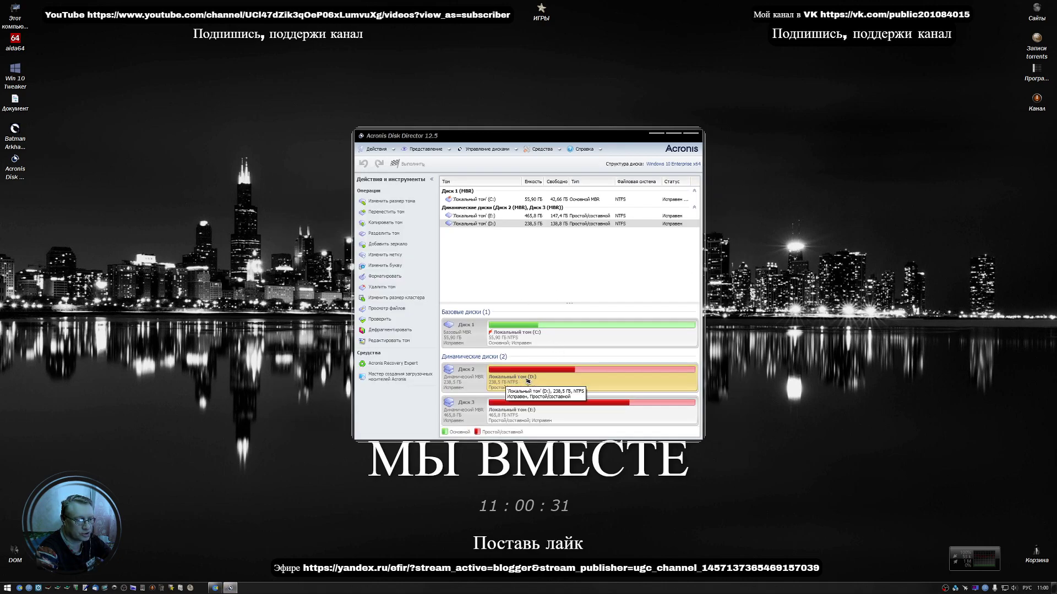
Show the available operations for volume D: on Диск 2 and dismiss the list.
{"action": "right_click", "coordinate": [523, 378]}
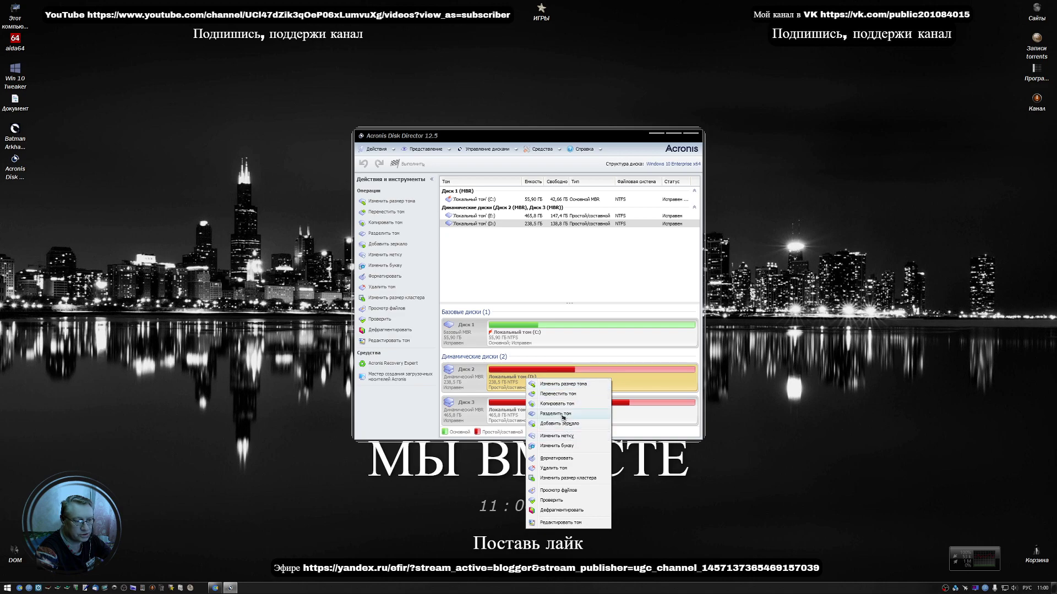
{"action": "left_click", "coordinate": [517, 300]}
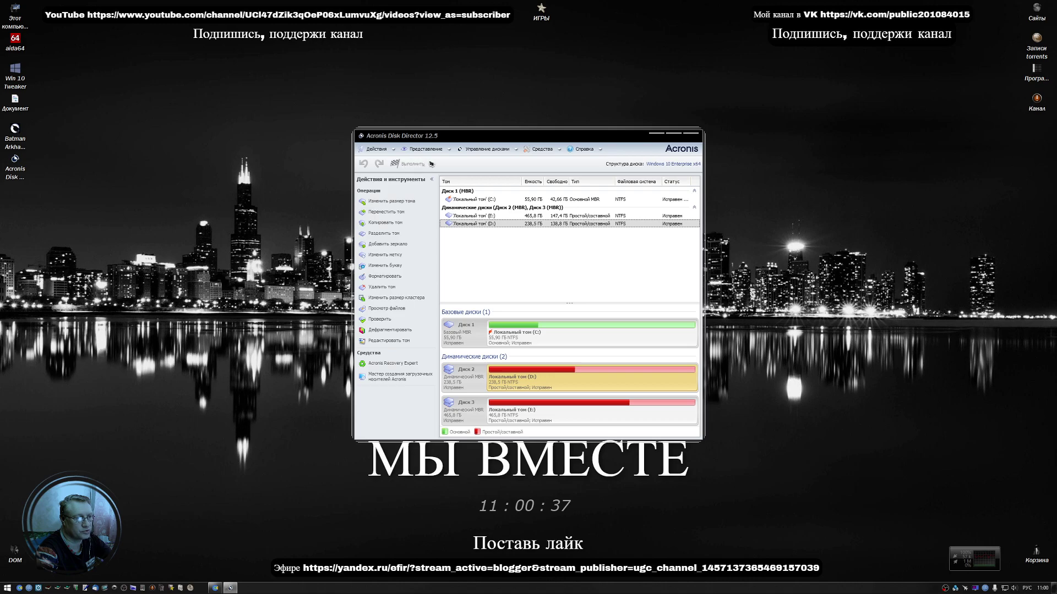
Queue a split of volume C: into 34,66 ГБ and a new 21,23 ГБ volume, and undo the pending operation.
{"action": "right_click", "coordinate": [549, 338]}
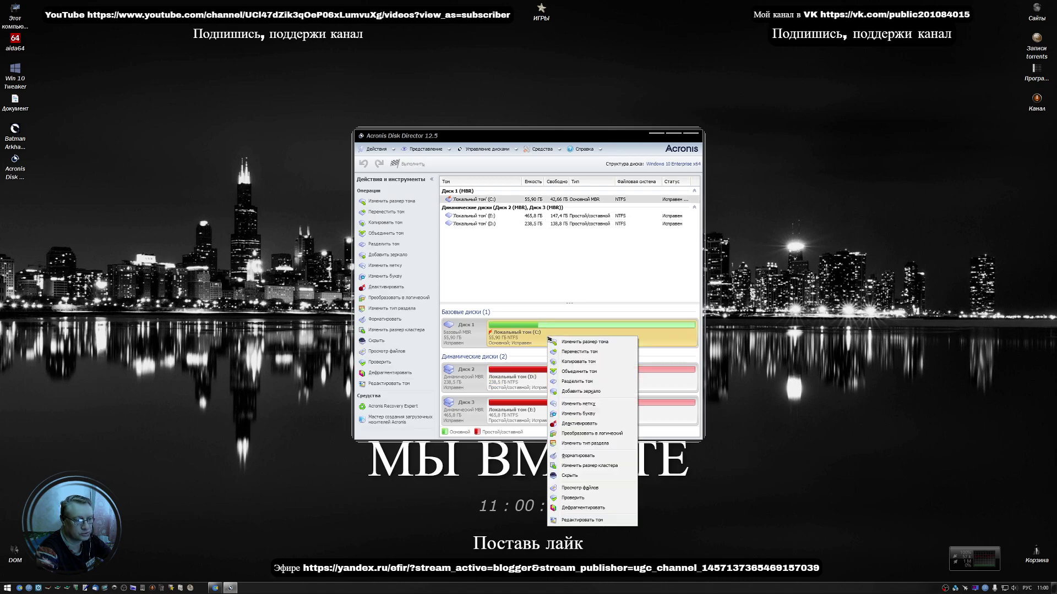
{"action": "left_click", "coordinate": [578, 381]}
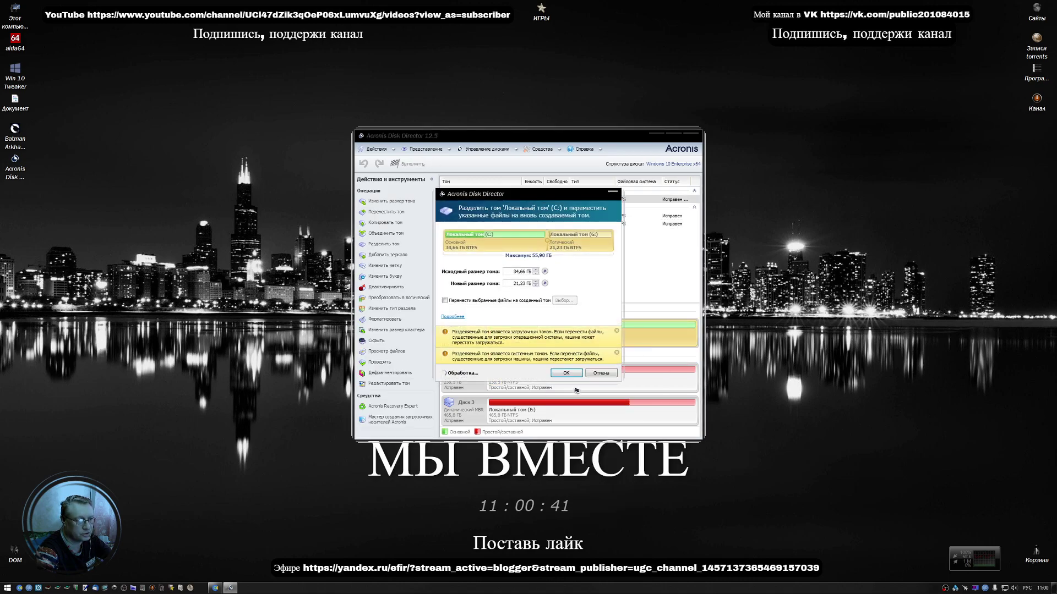
{"action": "left_click", "coordinate": [565, 373]}
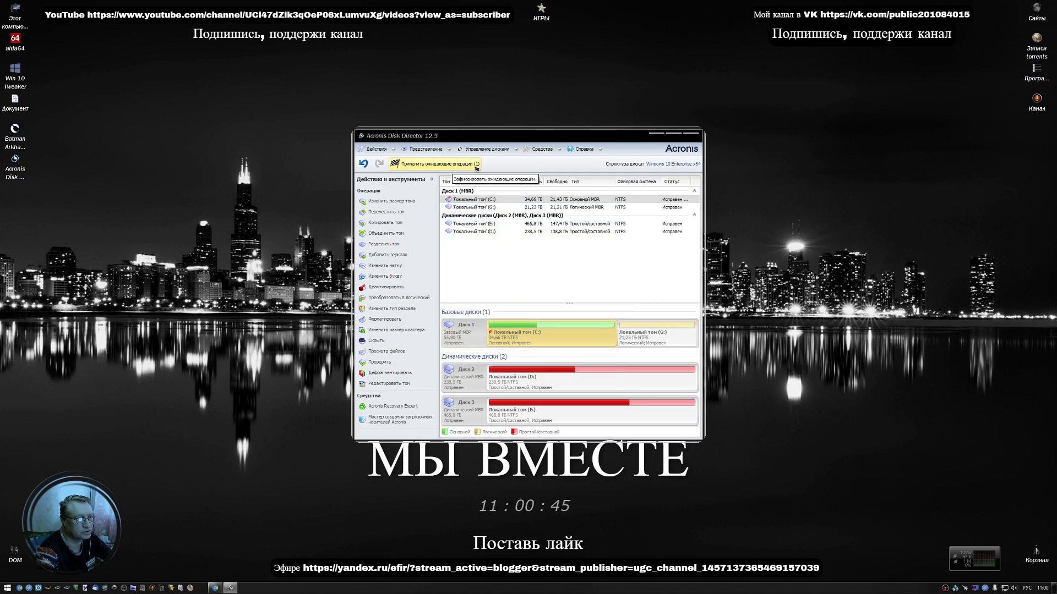
{"action": "key", "text": "ctrl+z"}
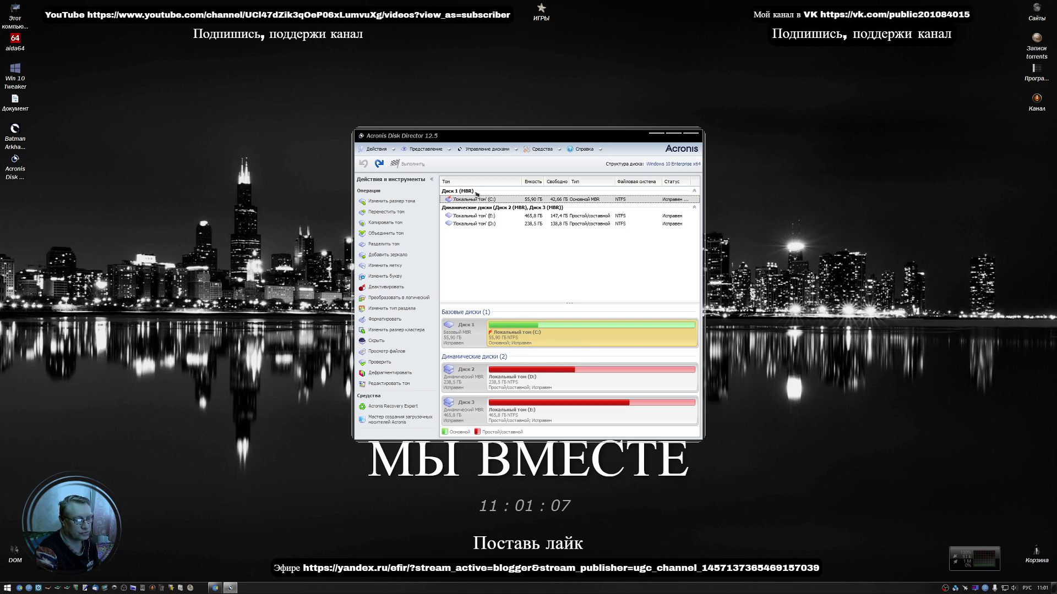
Compare the operations offered for volume D:, Диск 1, Диск 3 and volume C:.
{"action": "right_click", "coordinate": [538, 380]}
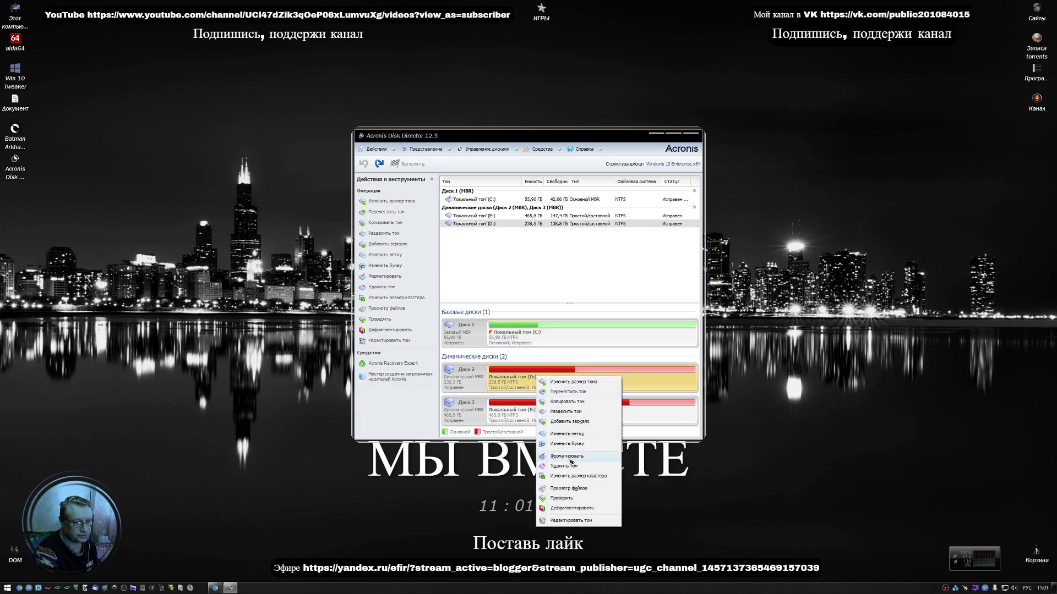
{"action": "left_click", "coordinate": [609, 383]}
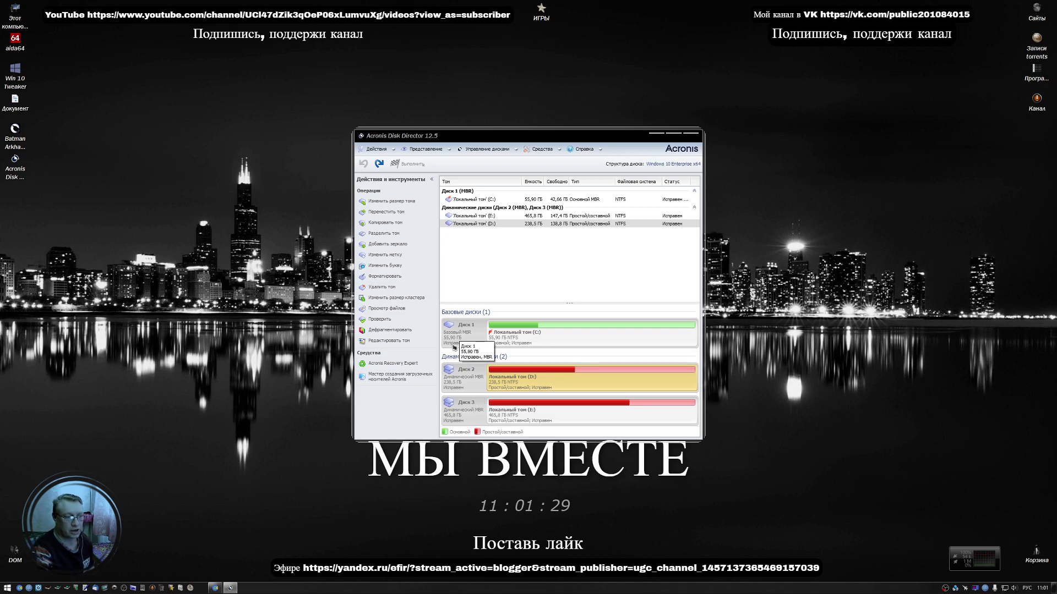
{"action": "left_click", "coordinate": [475, 338]}
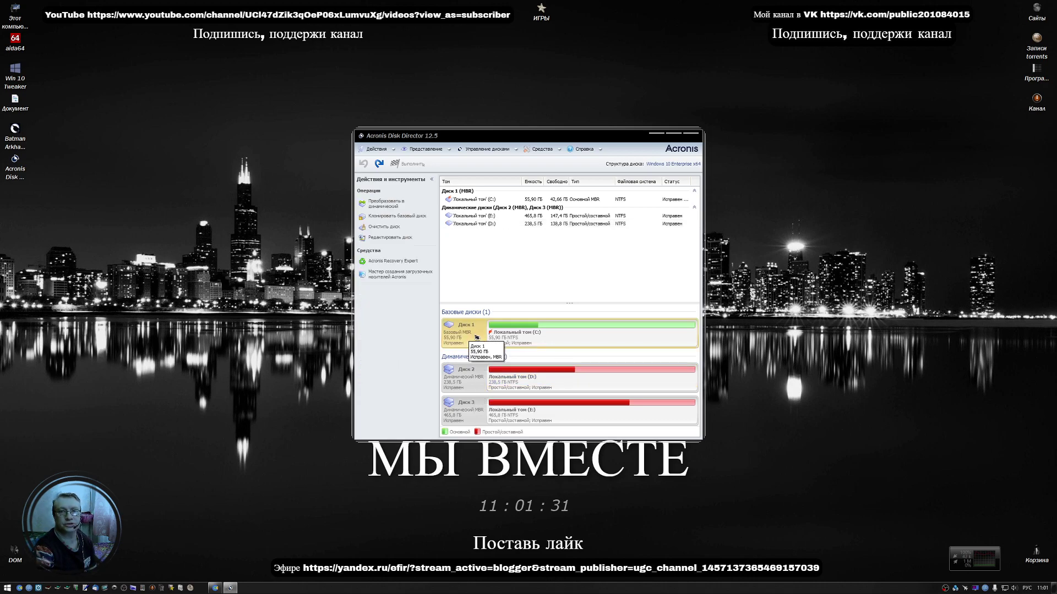
{"action": "left_click", "coordinate": [475, 416]}
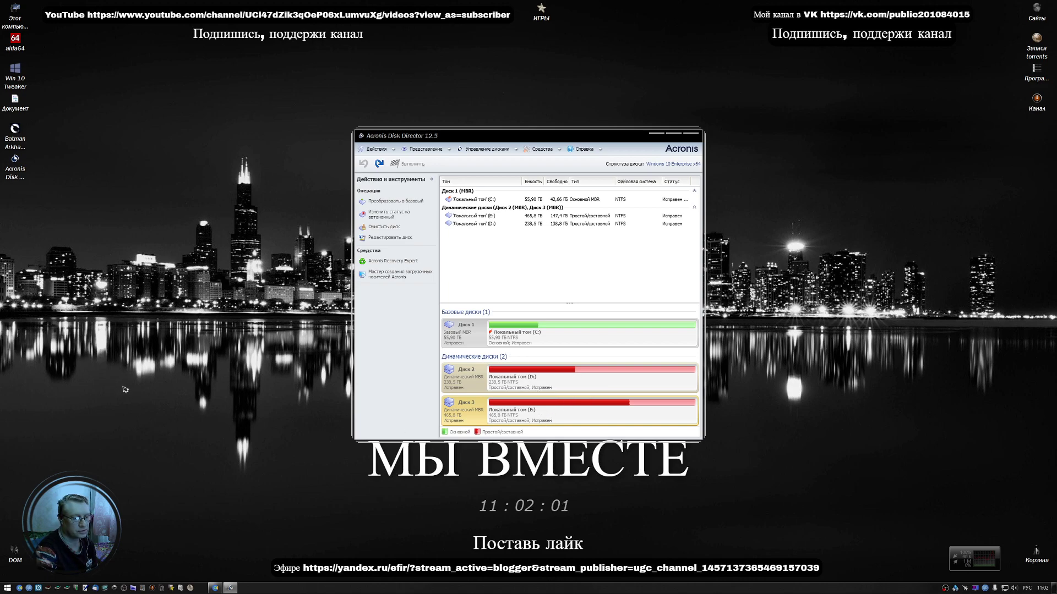
{"action": "left_click", "coordinate": [472, 201]}
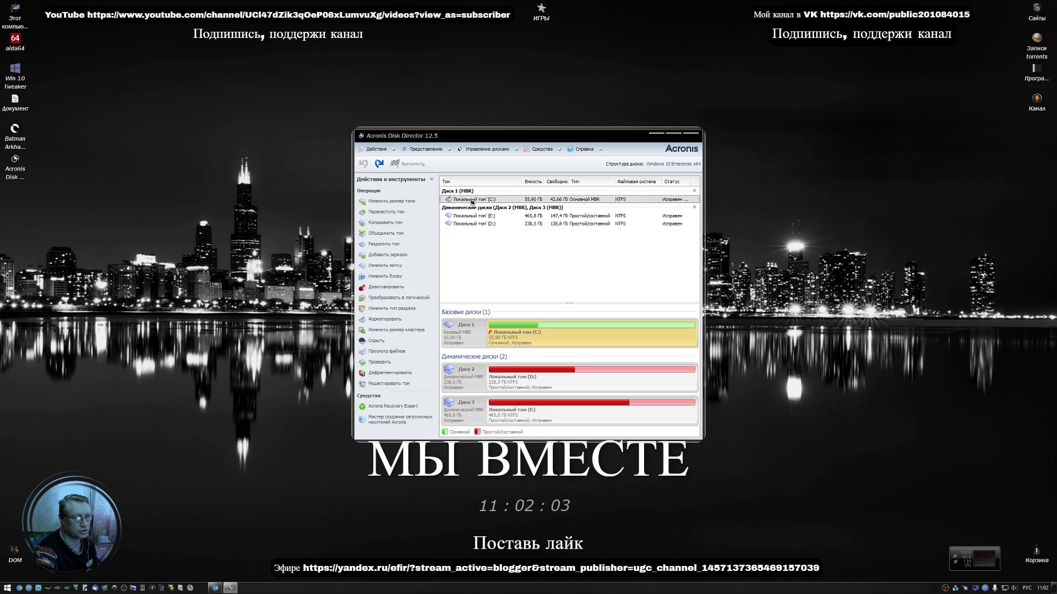
Point out the Acronis Disk Director shortcut on the desktop and close the Acronis Disk Director window.
{"action": "left_click", "coordinate": [15, 164]}
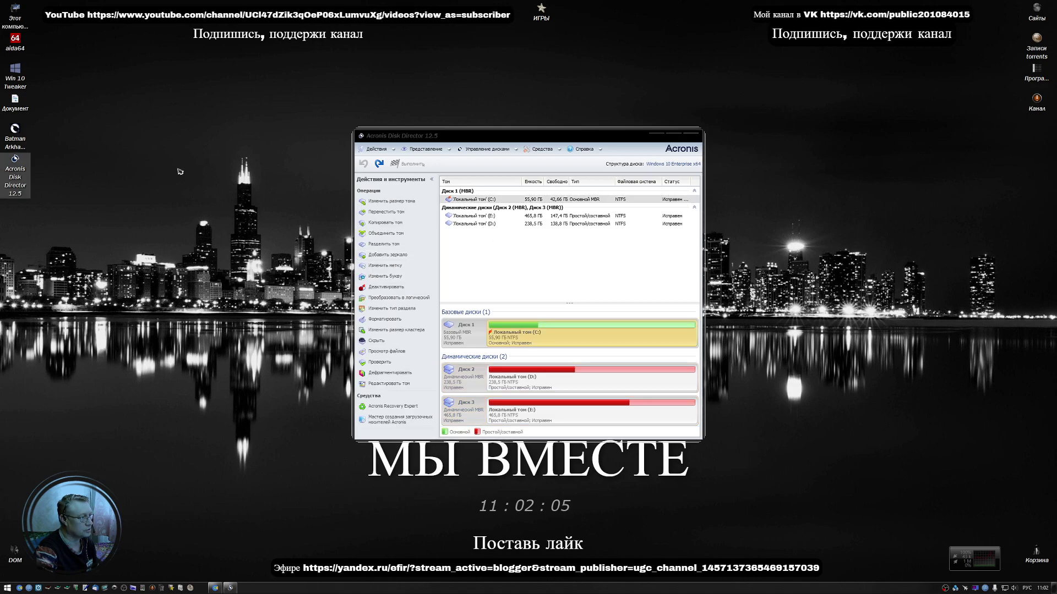
{"action": "left_click", "coordinate": [512, 271]}
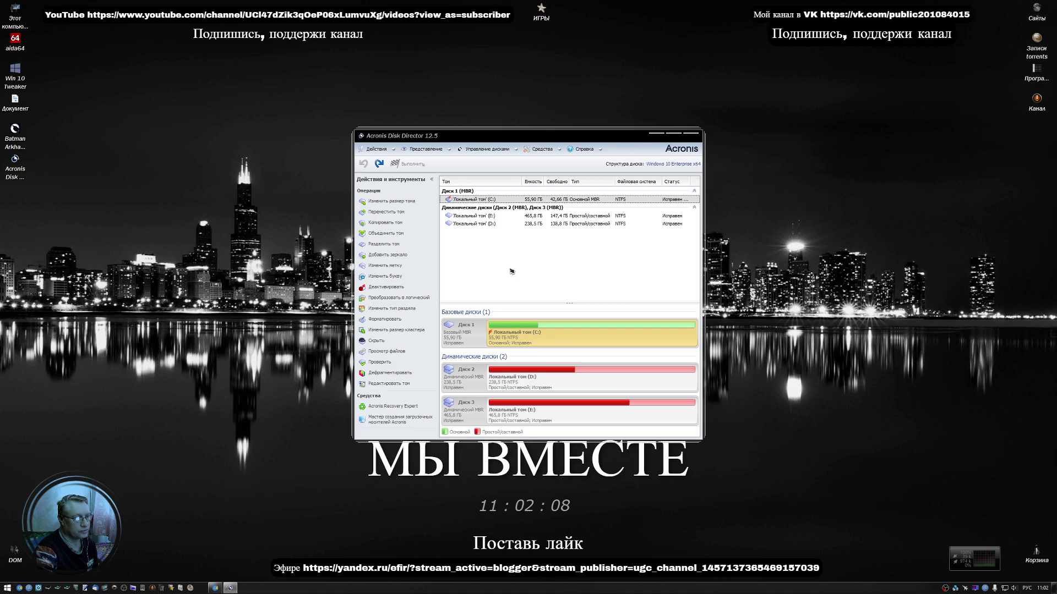
{"action": "left_click", "coordinate": [691, 136]}
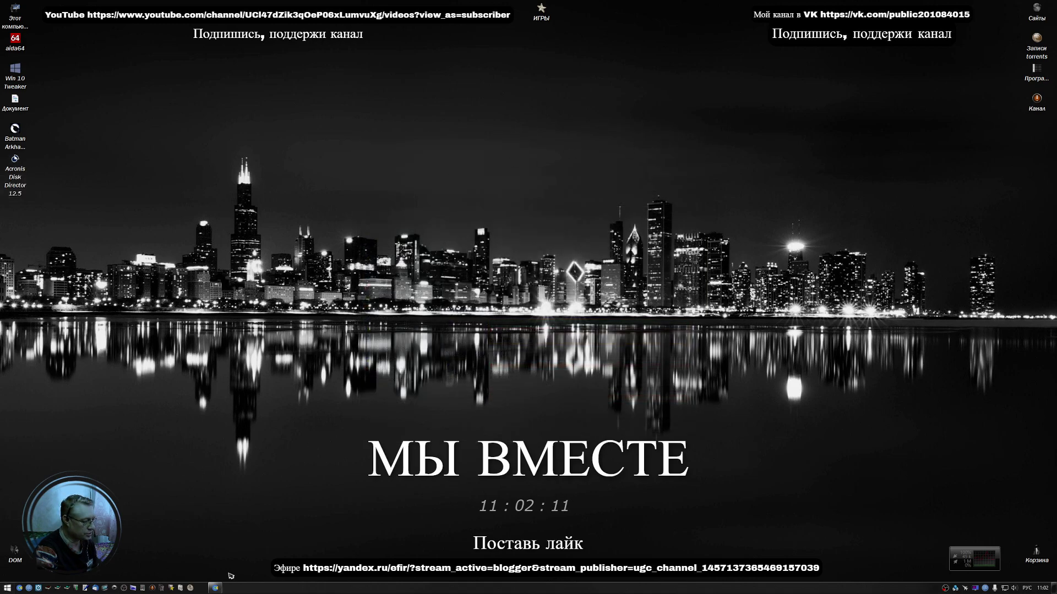
Switch to the browser and look through the YouTube channel's videos for Создание копии диска С.
{"action": "left_click", "coordinate": [223, 587]}
{"action": "scroll", "coordinate": [764, 287], "scroll_direction": "down", "scroll_amount": 3}
{"action": "scroll", "coordinate": [765, 288], "scroll_direction": "down", "scroll_amount": 10}
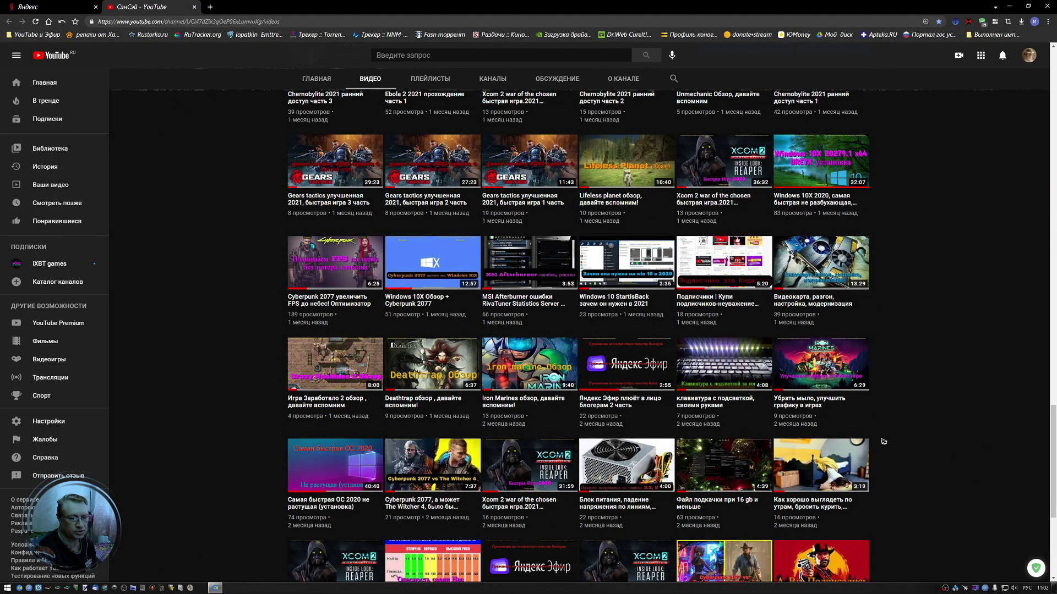
{"action": "scroll", "coordinate": [659, 410], "scroll_direction": "down", "scroll_amount": 2}
{"action": "scroll", "coordinate": [659, 410], "scroll_direction": "down", "scroll_amount": 2}
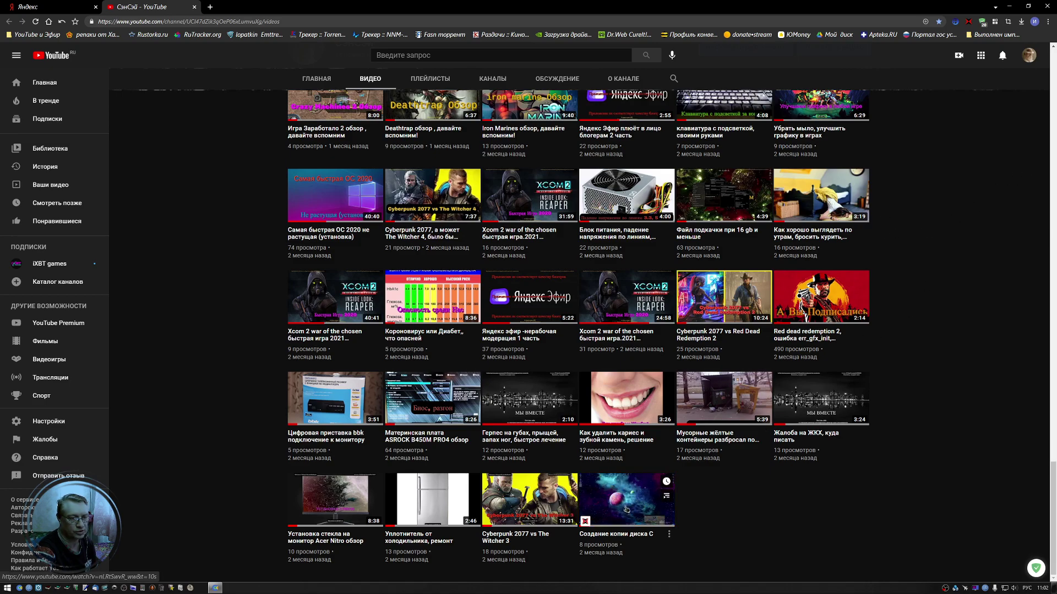
{"action": "scroll", "coordinate": [627, 509], "scroll_direction": "up", "scroll_amount": 3}
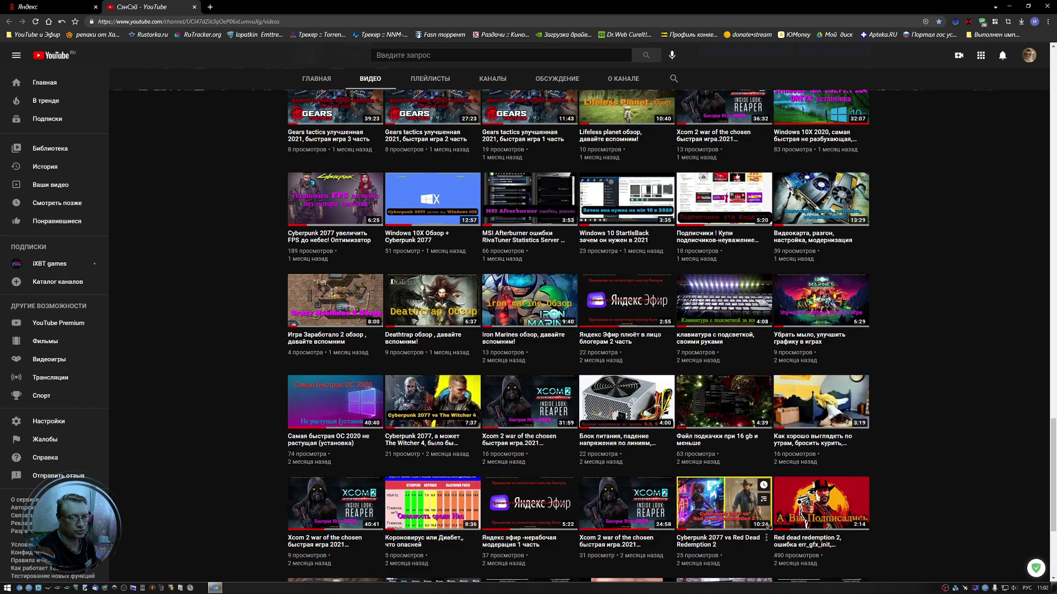
{"action": "scroll", "coordinate": [958, 358], "scroll_direction": "up", "scroll_amount": 3}
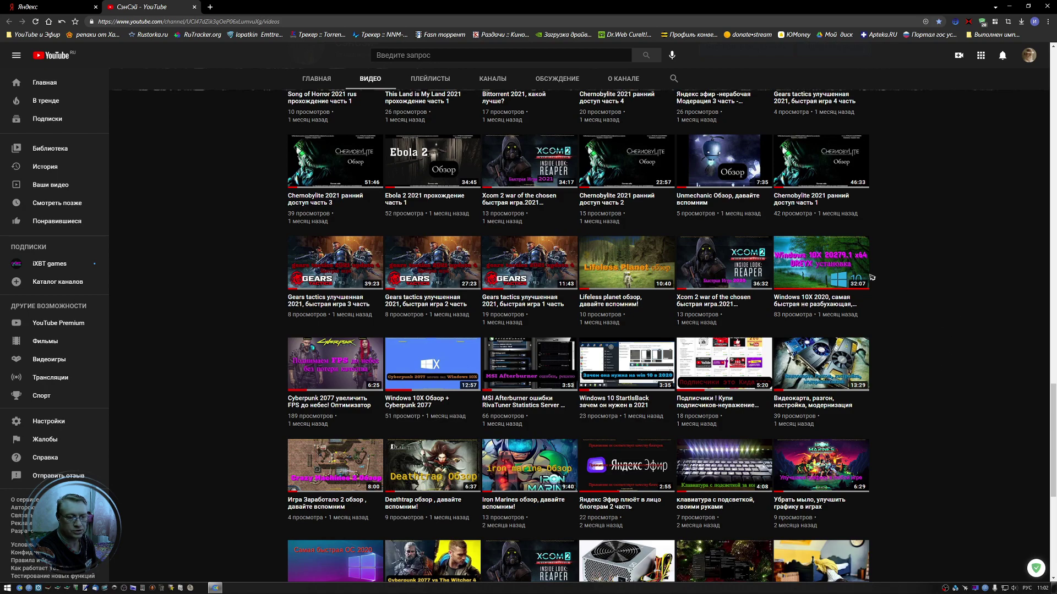
{"action": "scroll", "coordinate": [885, 298], "scroll_direction": "down", "scroll_amount": 1}
{"action": "scroll", "coordinate": [946, 355], "scroll_direction": "down", "scroll_amount": 4}
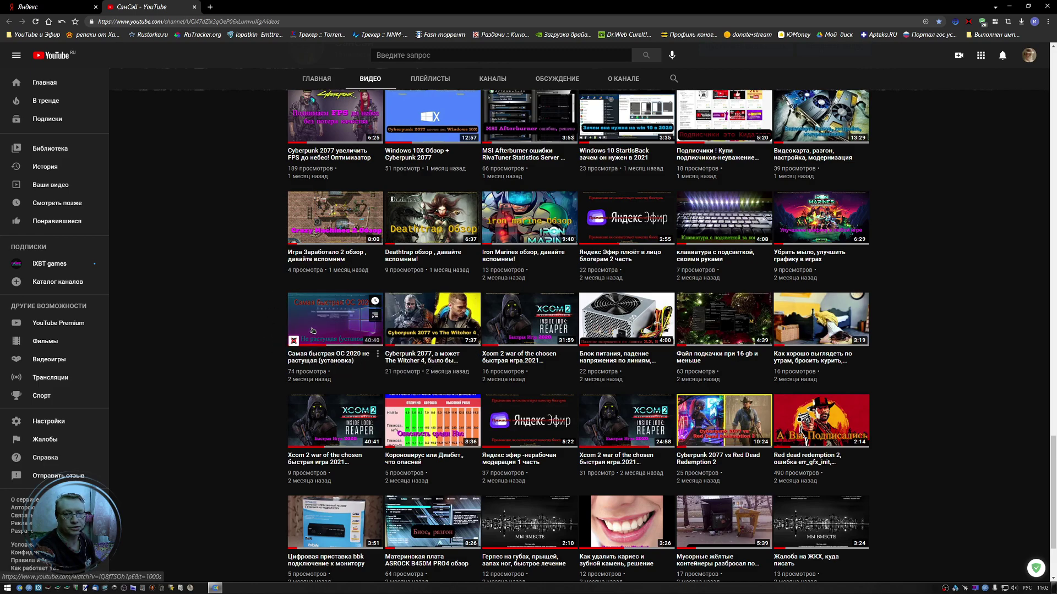
{"action": "scroll", "coordinate": [1024, 426], "scroll_direction": "down", "scroll_amount": 2}
{"action": "mouse_move", "coordinate": [630, 501]}
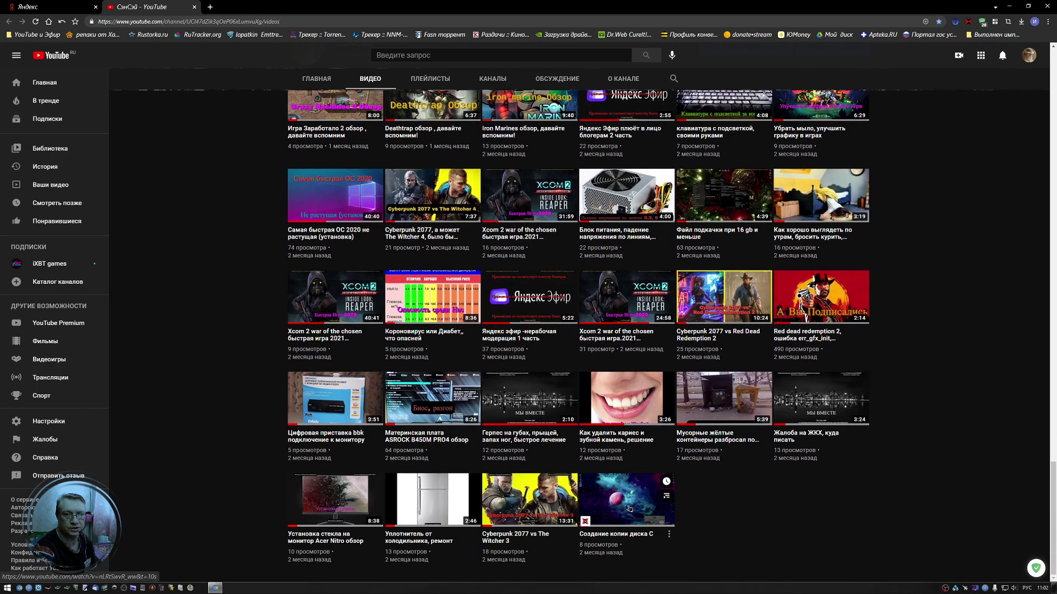
Return to the start of the channel's video list, and close the YouTube tab and the browser.
{"action": "scroll", "coordinate": [908, 468], "scroll_direction": "up", "scroll_amount": 5}
{"action": "scroll", "coordinate": [908, 468], "scroll_direction": "up", "scroll_amount": 15}
{"action": "scroll", "coordinate": [922, 402], "scroll_direction": "up", "scroll_amount": 20}
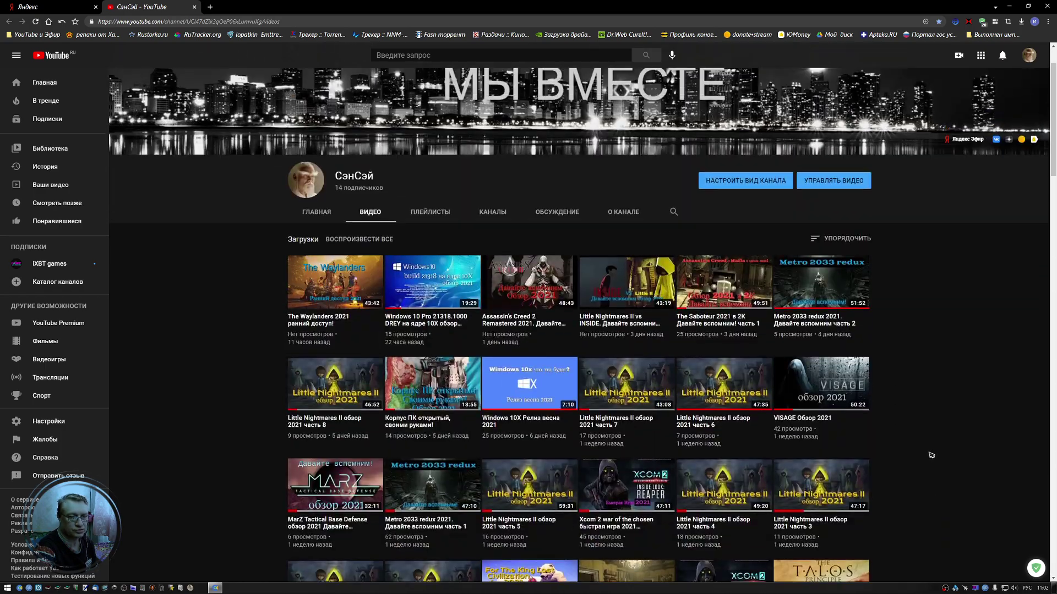
{"action": "scroll", "coordinate": [930, 455], "scroll_direction": "up", "scroll_amount": 2}
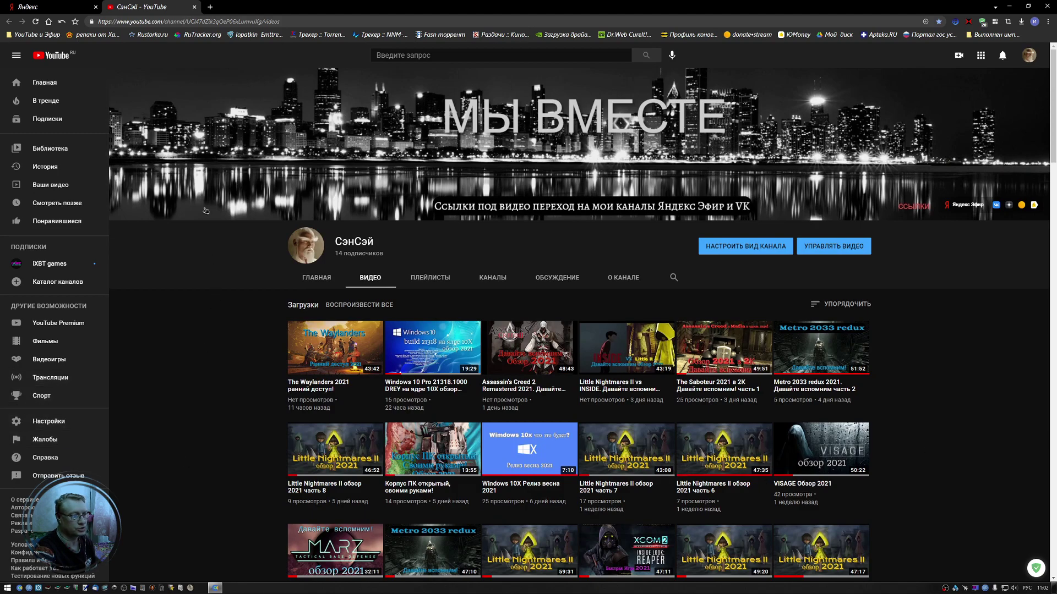
{"action": "left_click", "coordinate": [197, 7]}
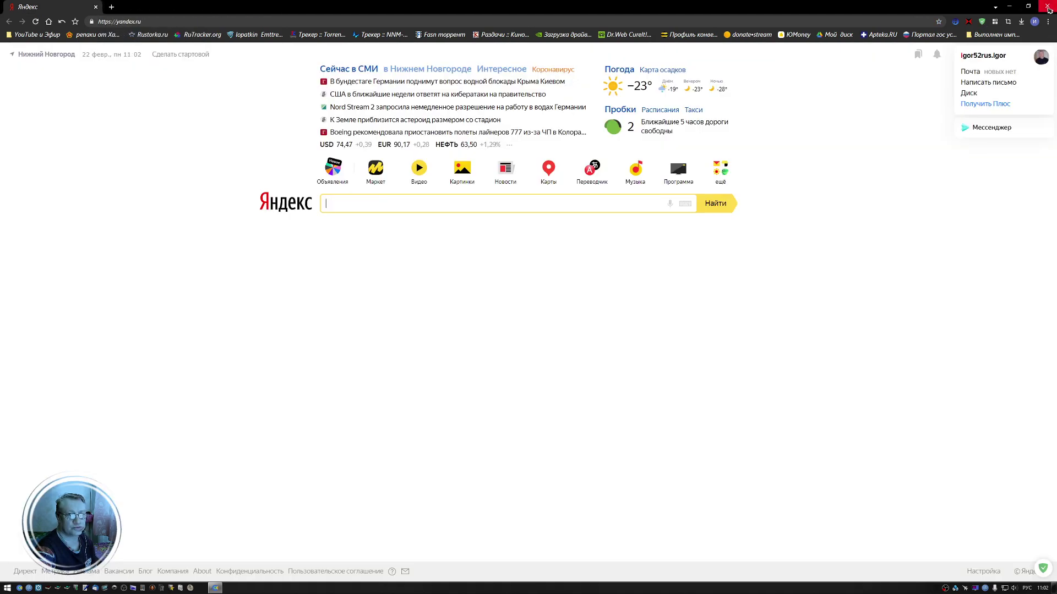
{"action": "left_click", "coordinate": [1047, 6]}
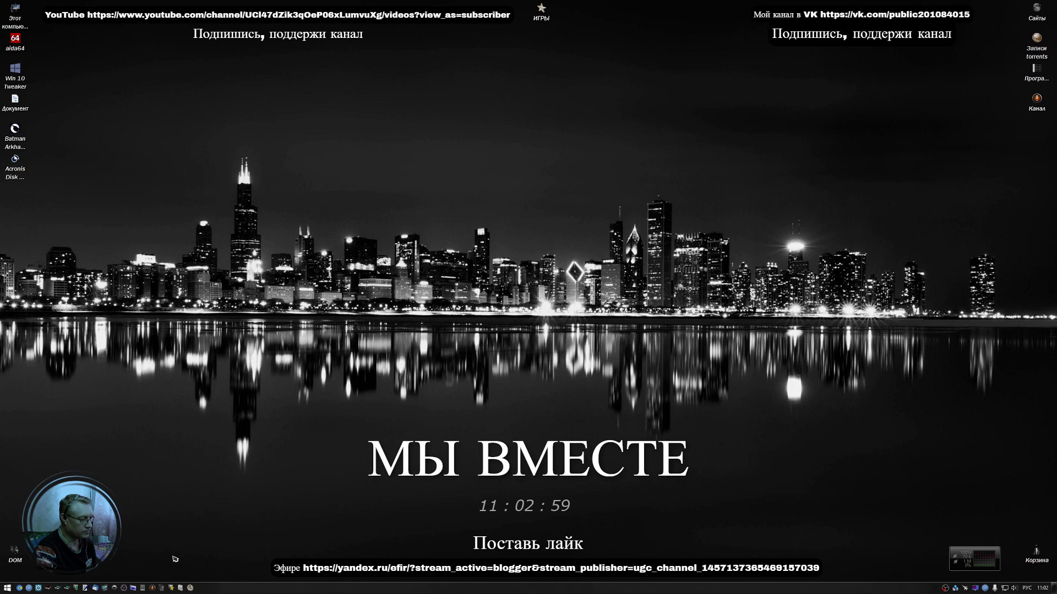
Open Этот компьютер to review the local disks C:, D: and E:.
{"action": "double_click", "coordinate": [17, 21]}
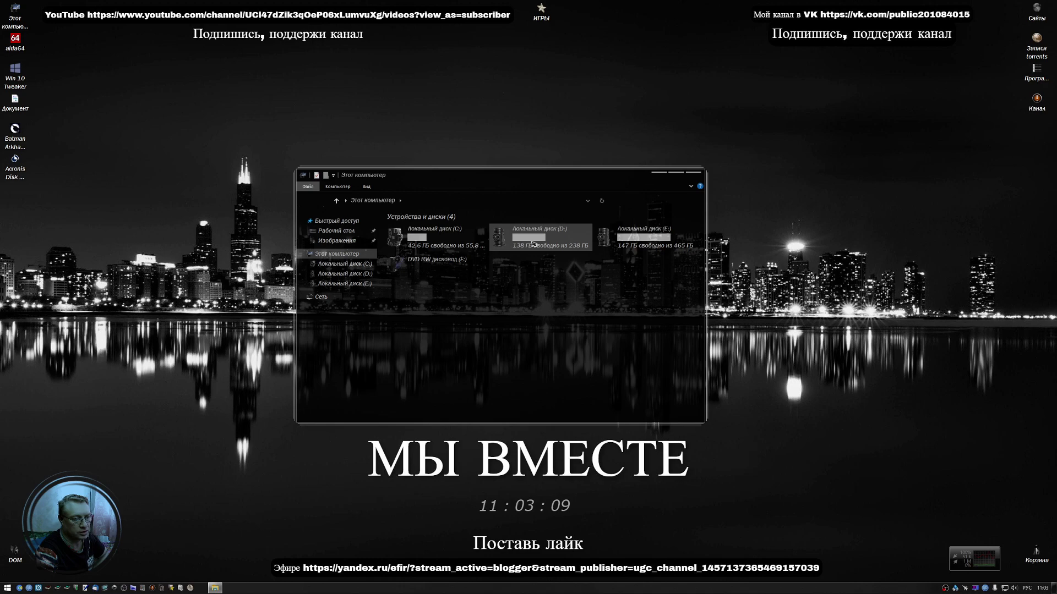
{"action": "mouse_move", "coordinate": [529, 252]}
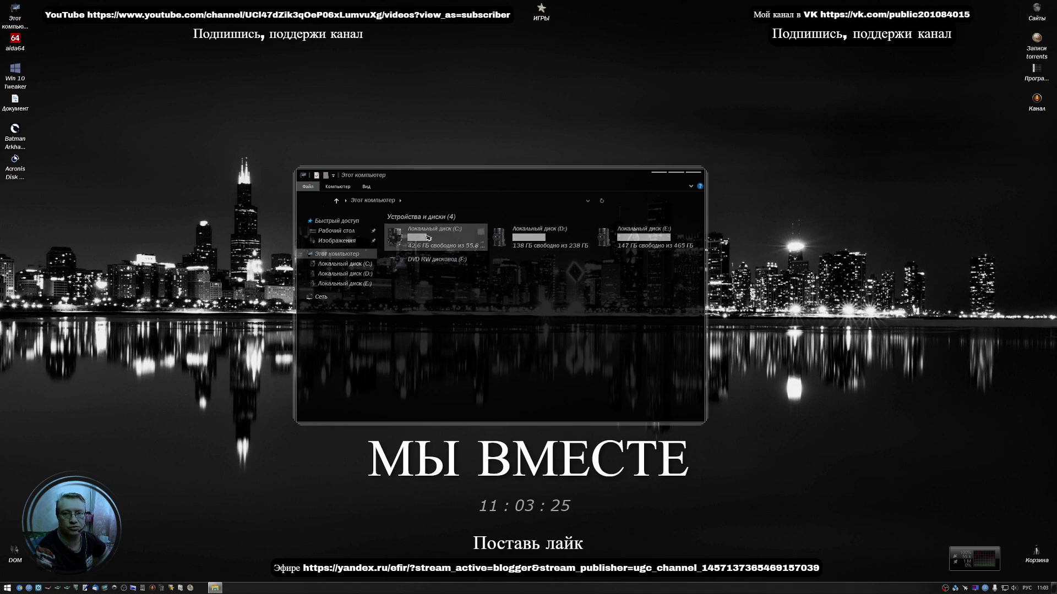
Start the browser and open the Яндекс Эфир channel from the YouTube и Эфир bookmark folder.
{"action": "left_click", "coordinate": [19, 587]}
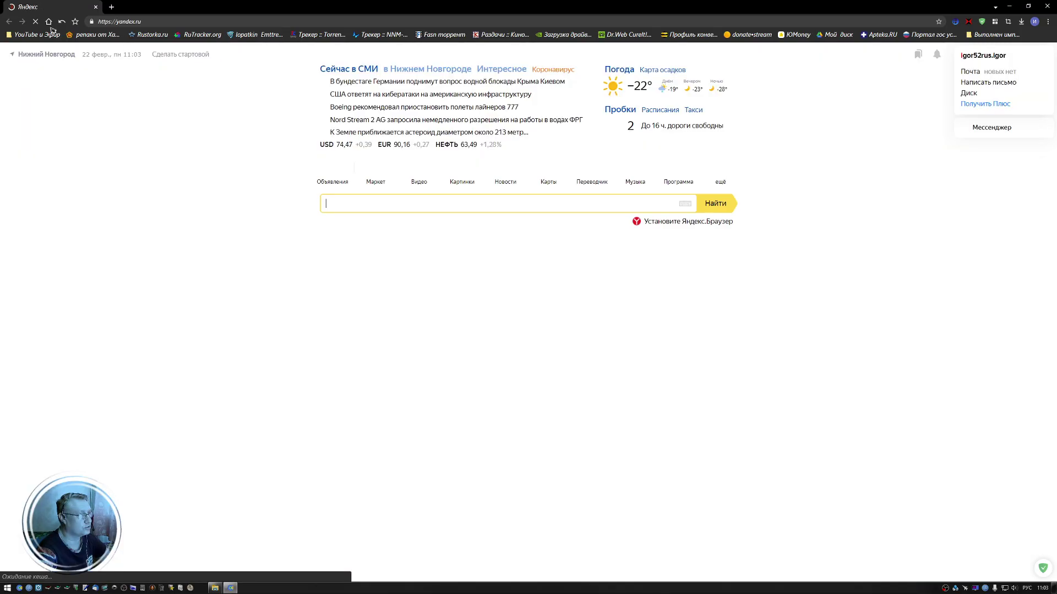
{"action": "left_click", "coordinate": [33, 34]}
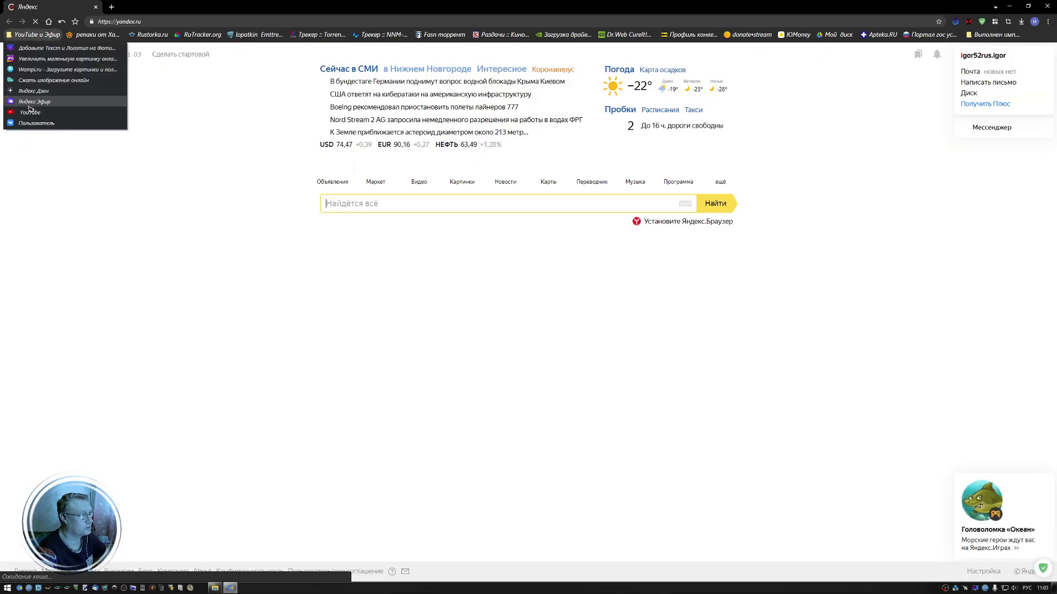
{"action": "left_click", "coordinate": [29, 104]}
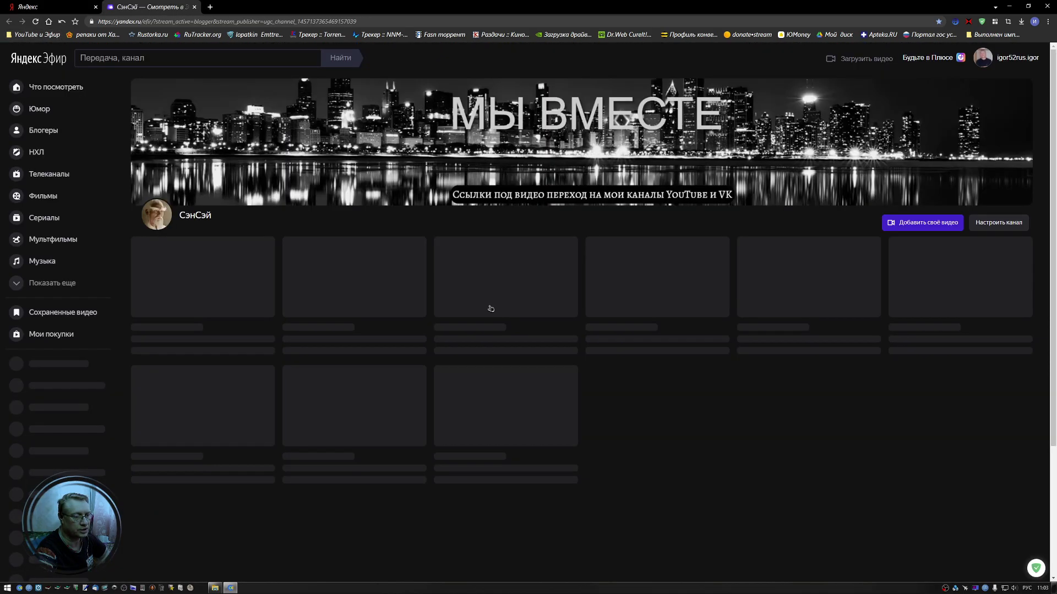
Look through the Яндекс Эфир channel's videos down to the Windows 10 Ent 19043 build video, and close the browser.
{"action": "scroll", "coordinate": [506, 381], "scroll_direction": "down", "scroll_amount": 4}
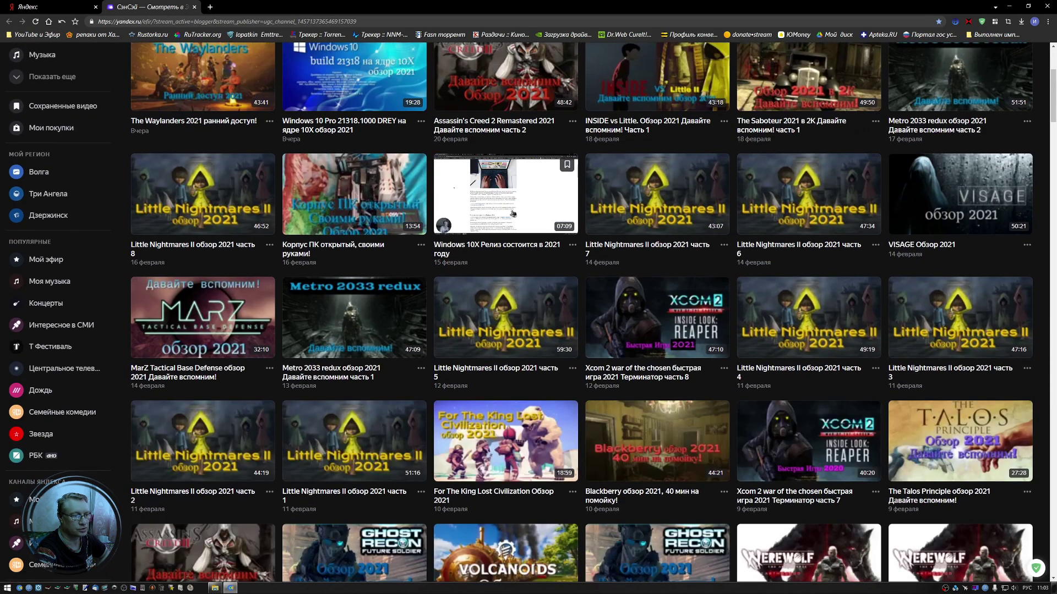
{"action": "scroll", "coordinate": [540, 213], "scroll_direction": "down", "scroll_amount": 12}
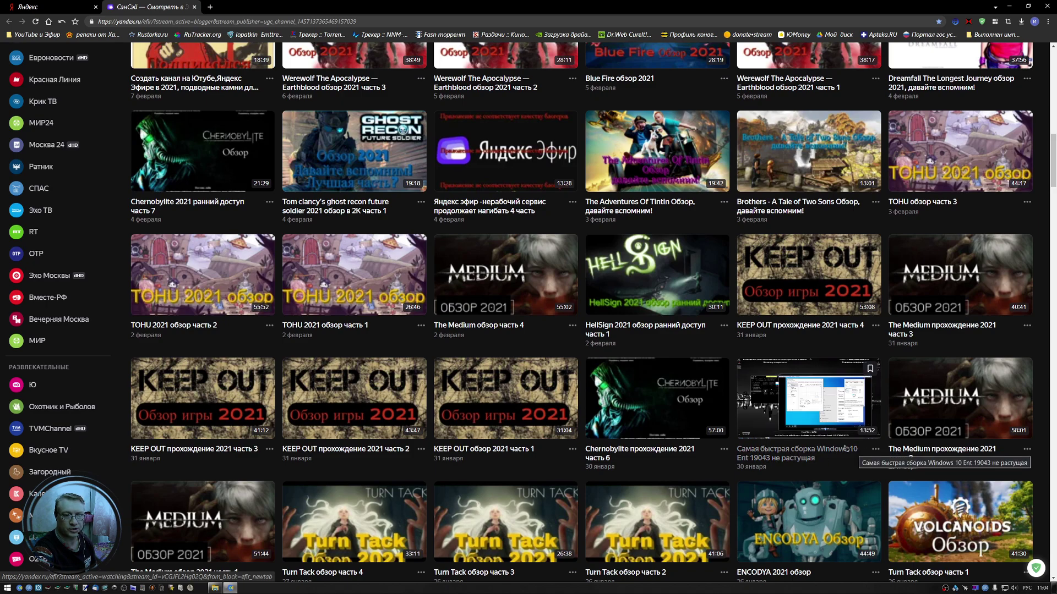
{"action": "left_click", "coordinate": [1047, 6]}
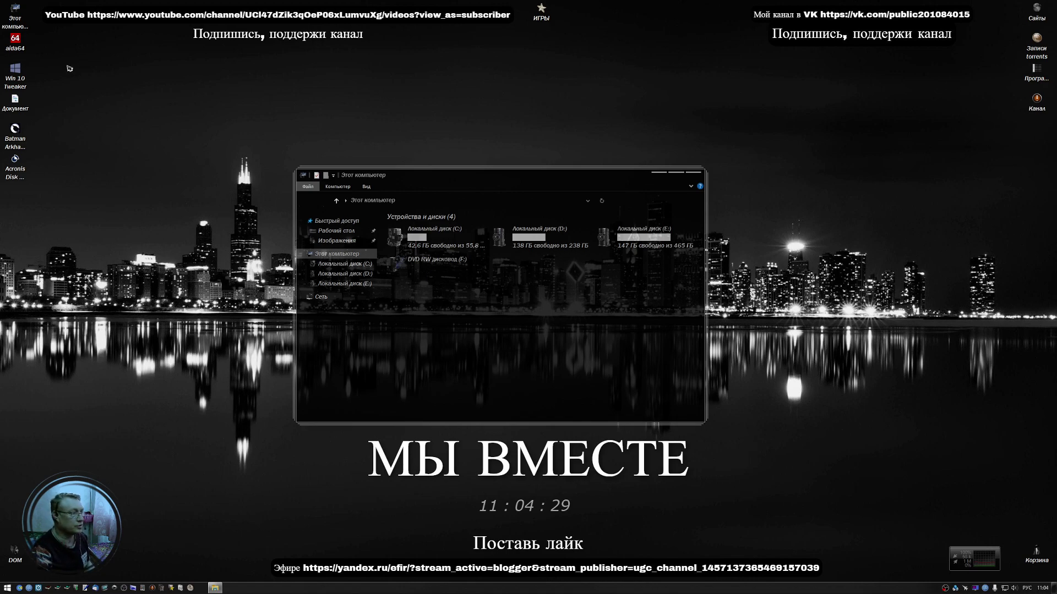
Start Win 10 Tweaker and run the Очистка cleanup with the preselected items.
{"action": "right_click", "coordinate": [22, 77]}
{"action": "left_click", "coordinate": [347, 138]}
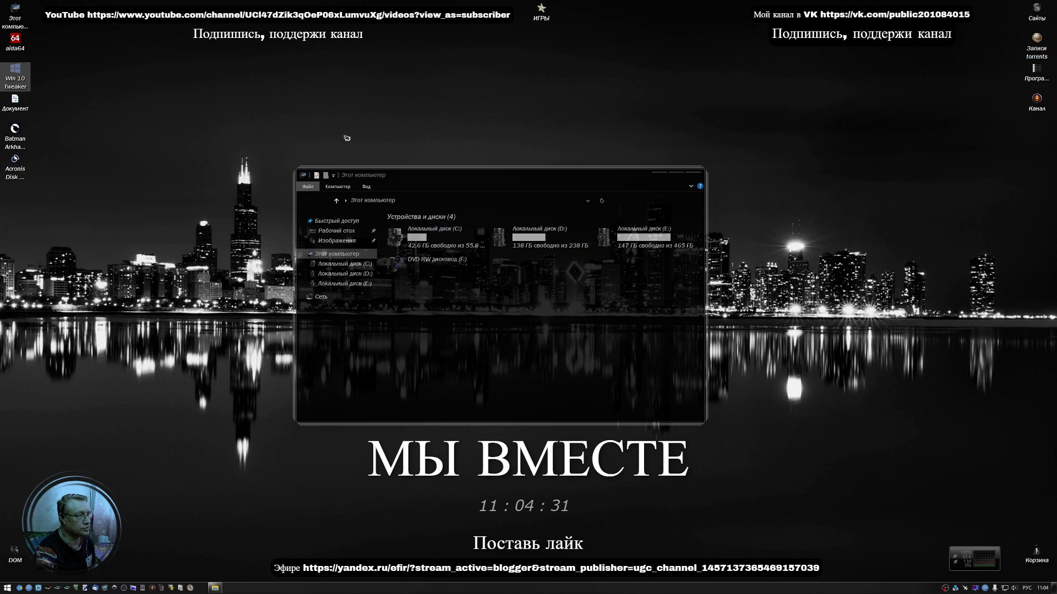
{"action": "left_click", "coordinate": [317, 308]}
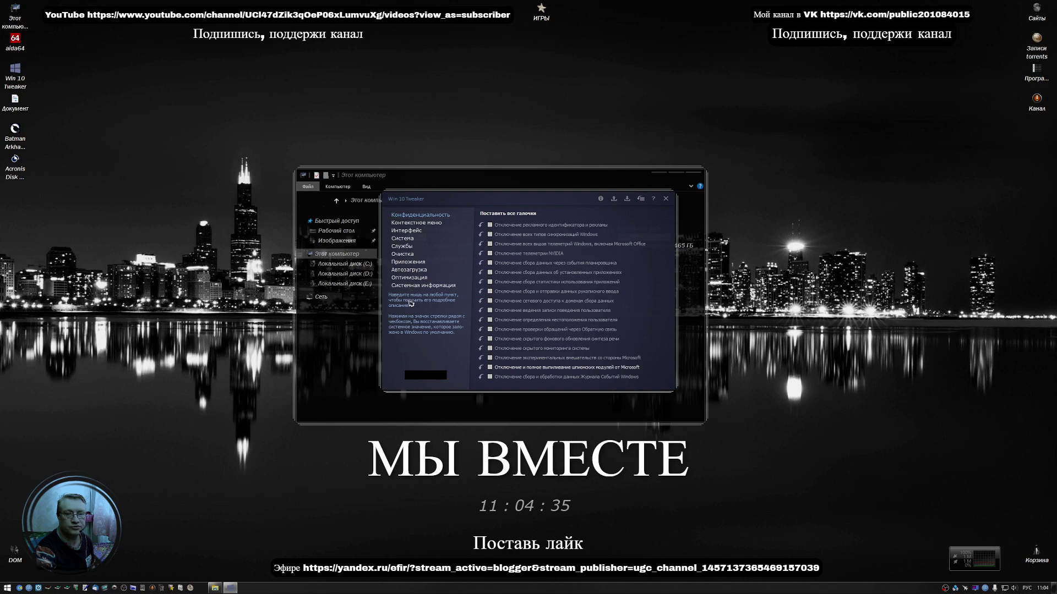
{"action": "left_click", "coordinate": [395, 256]}
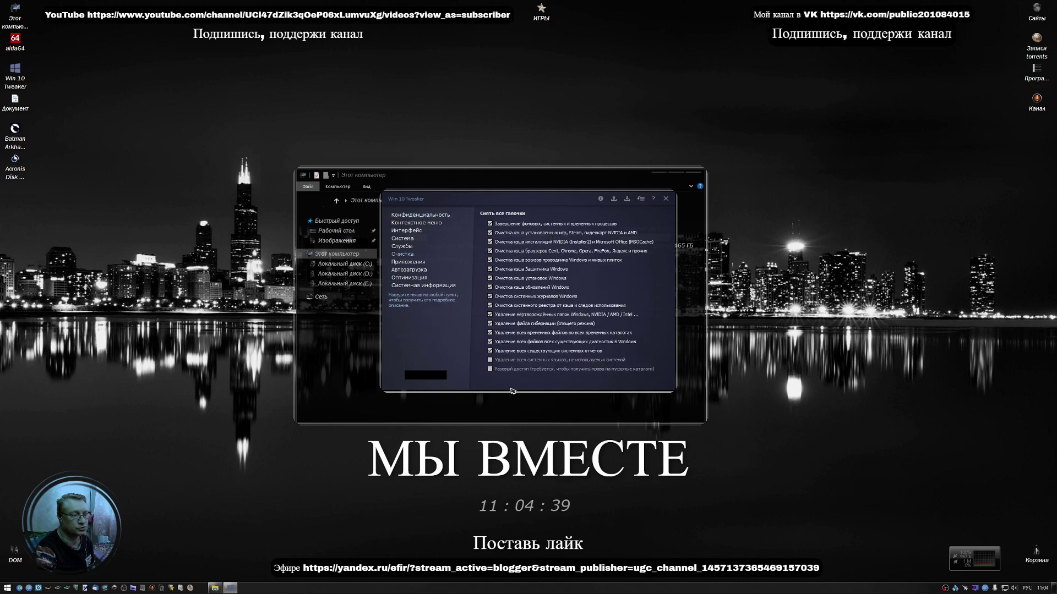
{"action": "left_click", "coordinate": [429, 377]}
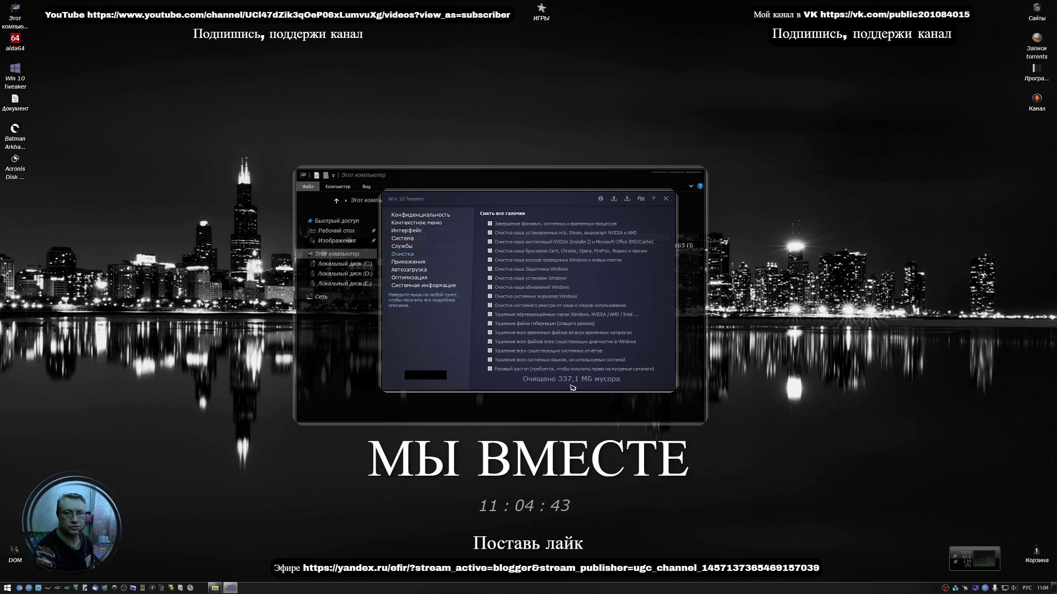
Open the Windows folder on disk C: in the Этот компьютер window and locate the WinSxS folder.
{"action": "left_click", "coordinate": [375, 325]}
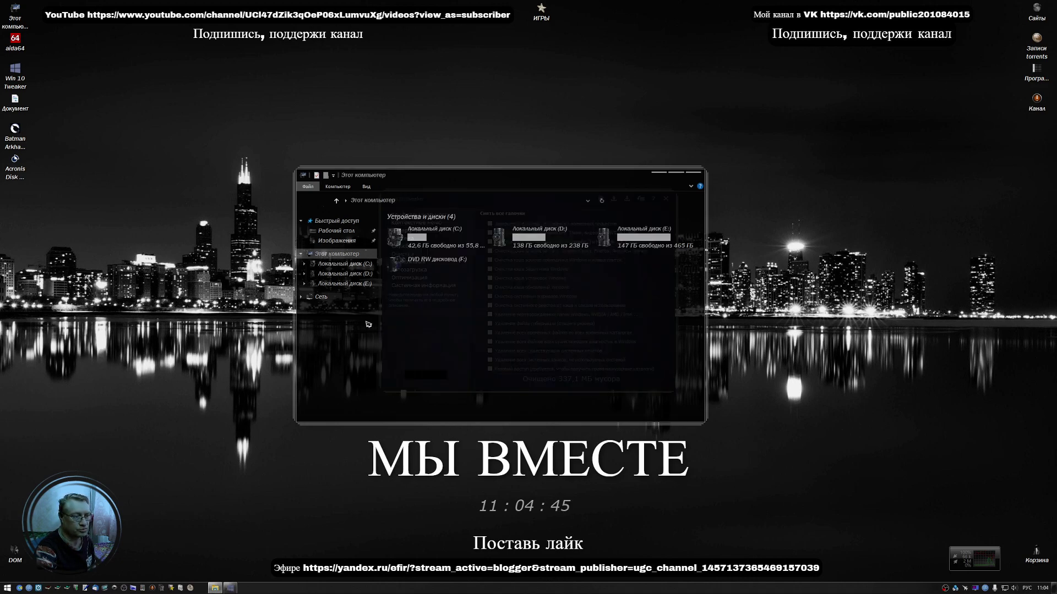
{"action": "double_click", "coordinate": [407, 236]}
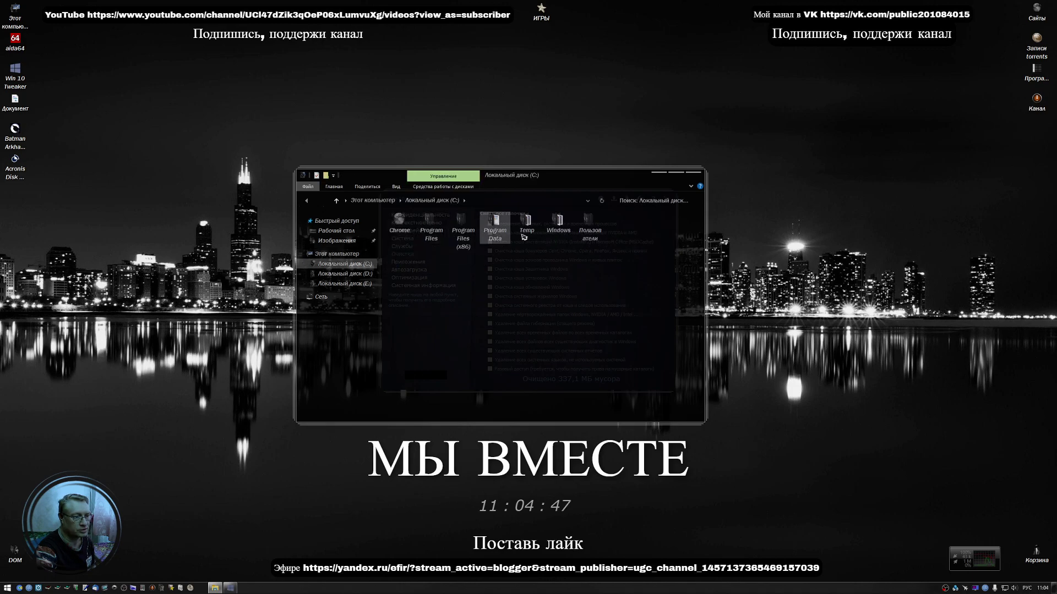
{"action": "double_click", "coordinate": [566, 229]}
{"action": "scroll", "coordinate": [508, 351], "scroll_direction": "down", "scroll_amount": 20}
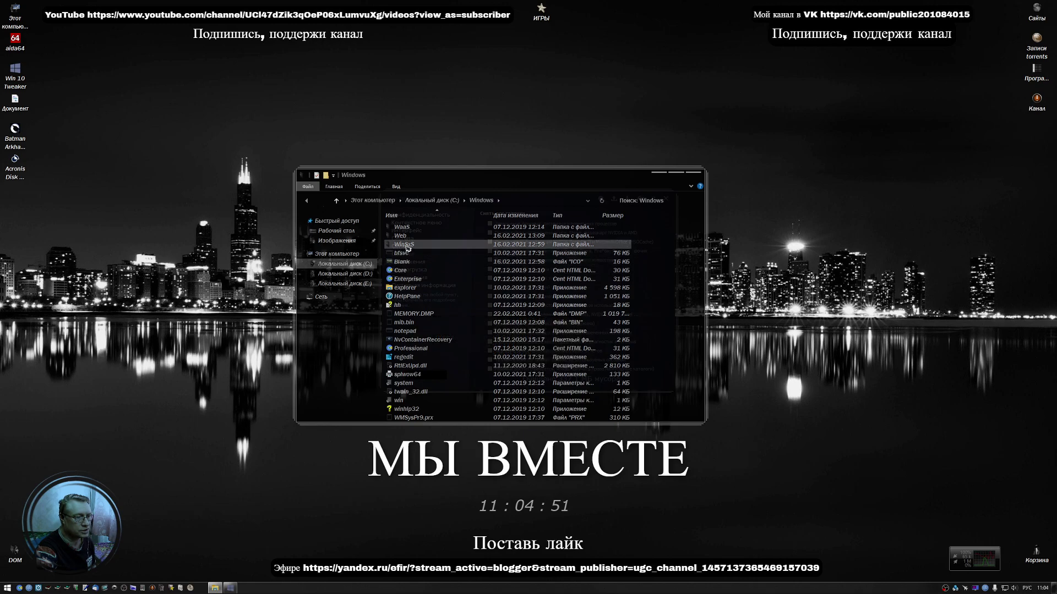
{"action": "mouse_move", "coordinate": [410, 249]}
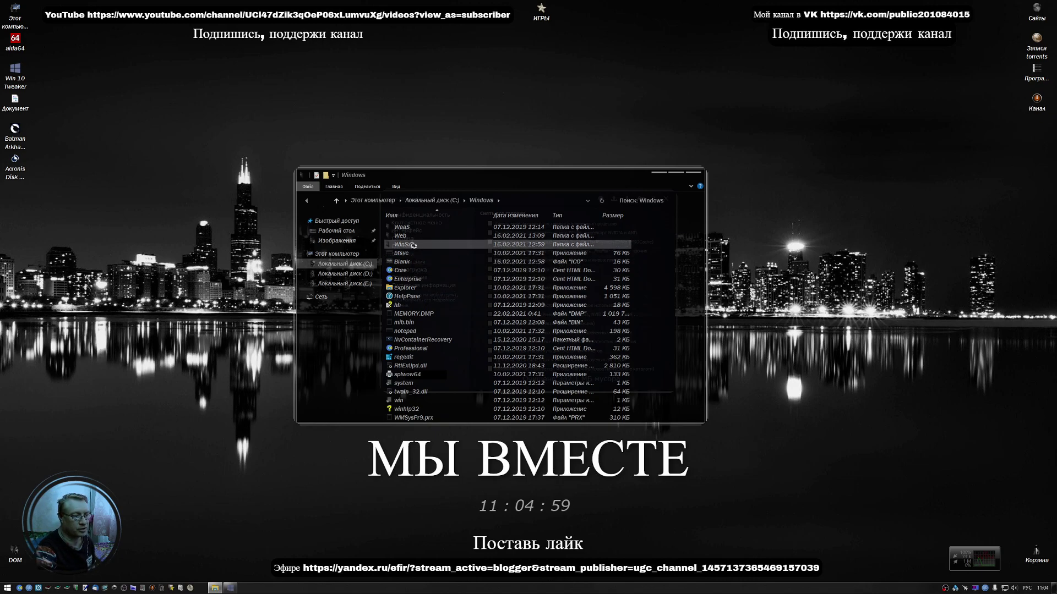
{"action": "mouse_move", "coordinate": [401, 309]}
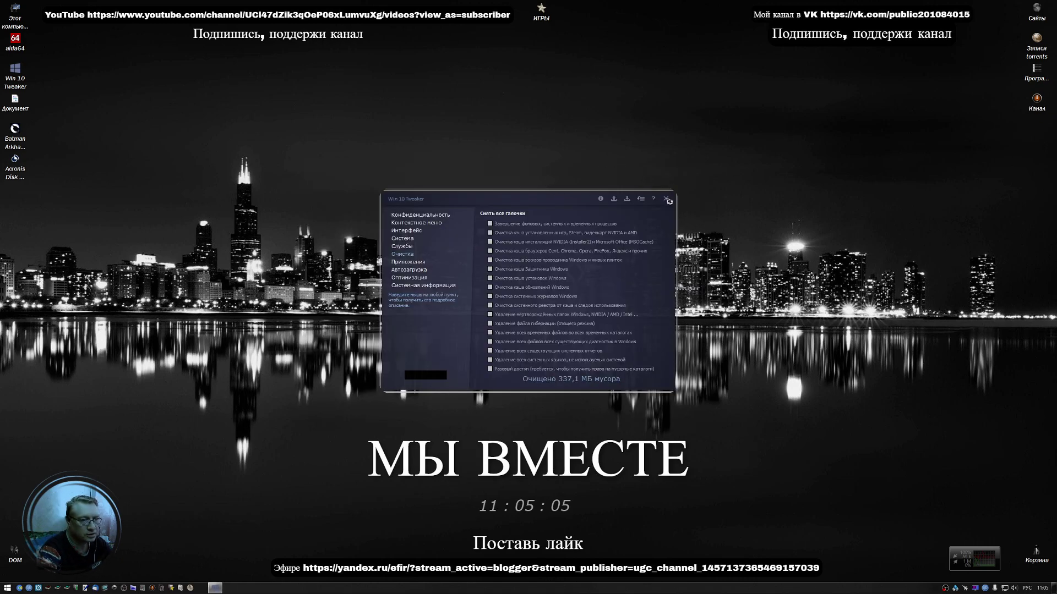
Close Win 10 Tweaker and reopen Этот компьютер to check the free space on disk C:.
{"action": "left_click", "coordinate": [668, 199]}
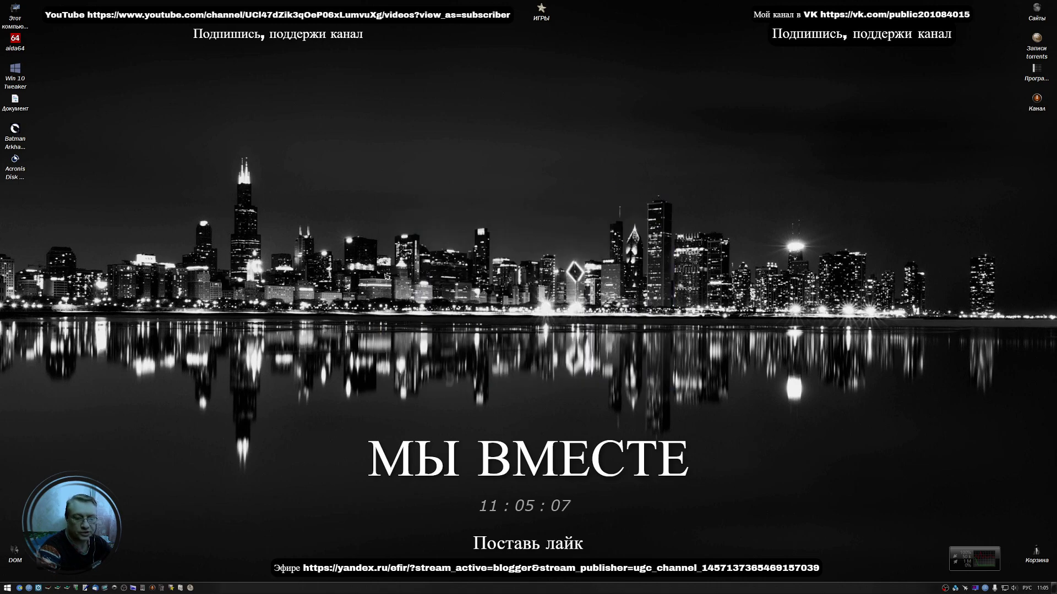
{"action": "double_click", "coordinate": [17, 21]}
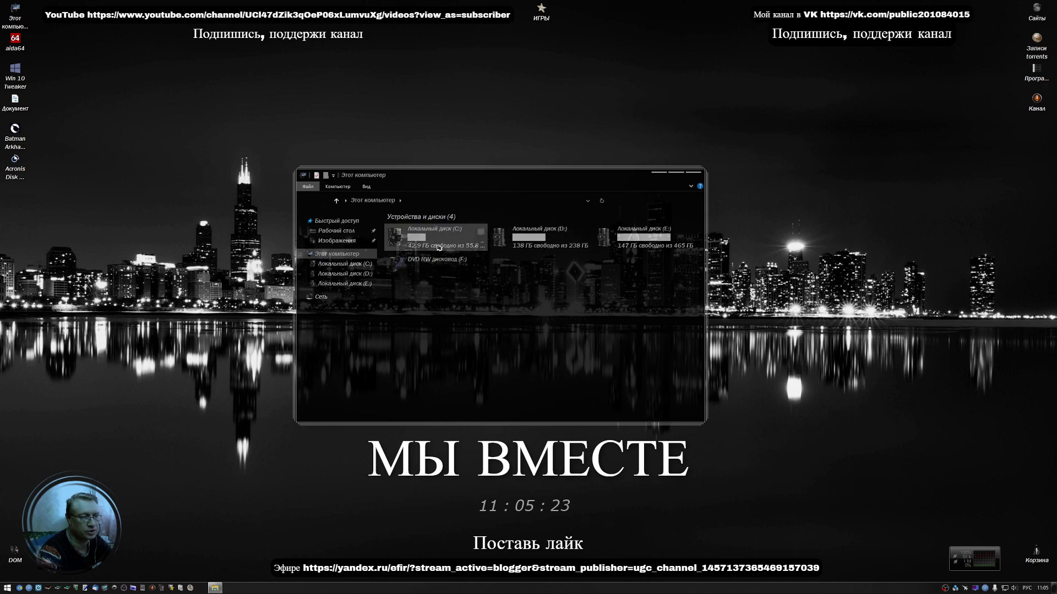
Start the browser and open the Яндекс Дзен channel from the YouTube и Эфир bookmark folder.
{"action": "left_click", "coordinate": [14, 530]}
{"action": "left_click", "coordinate": [36, 35]}
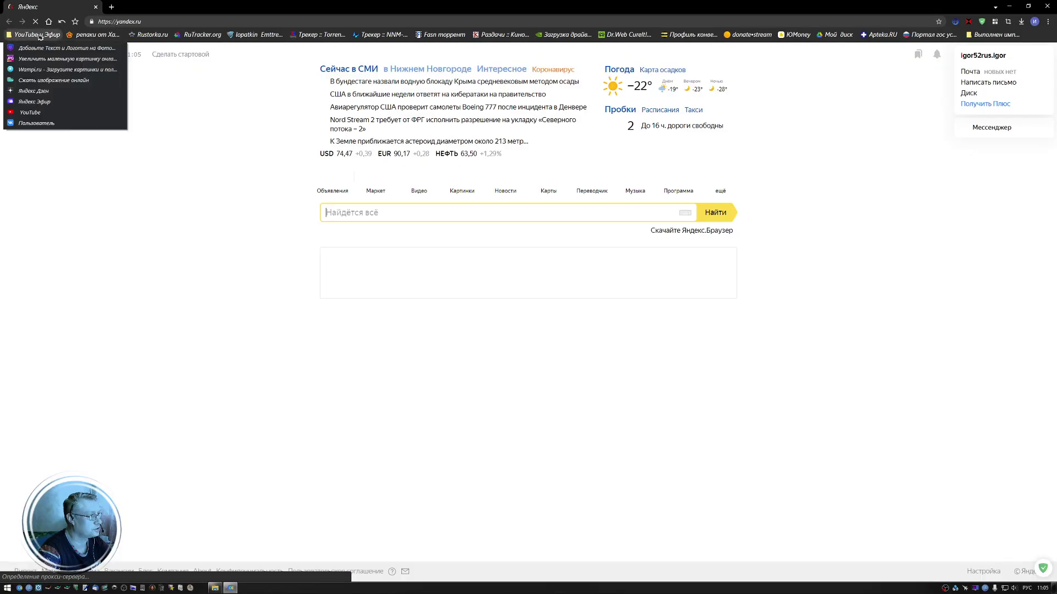
{"action": "left_click", "coordinate": [39, 91]}
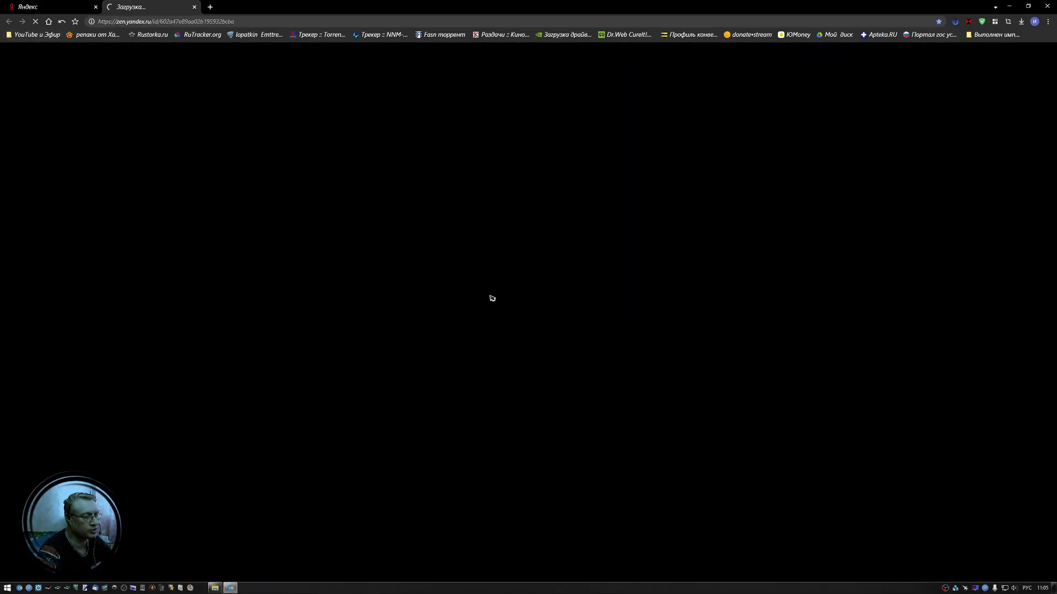
Look through the Яндекс Дзен channel's publications down to the end of the list, and close the browser.
{"action": "scroll", "coordinate": [267, 378], "scroll_direction": "down", "scroll_amount": 9}
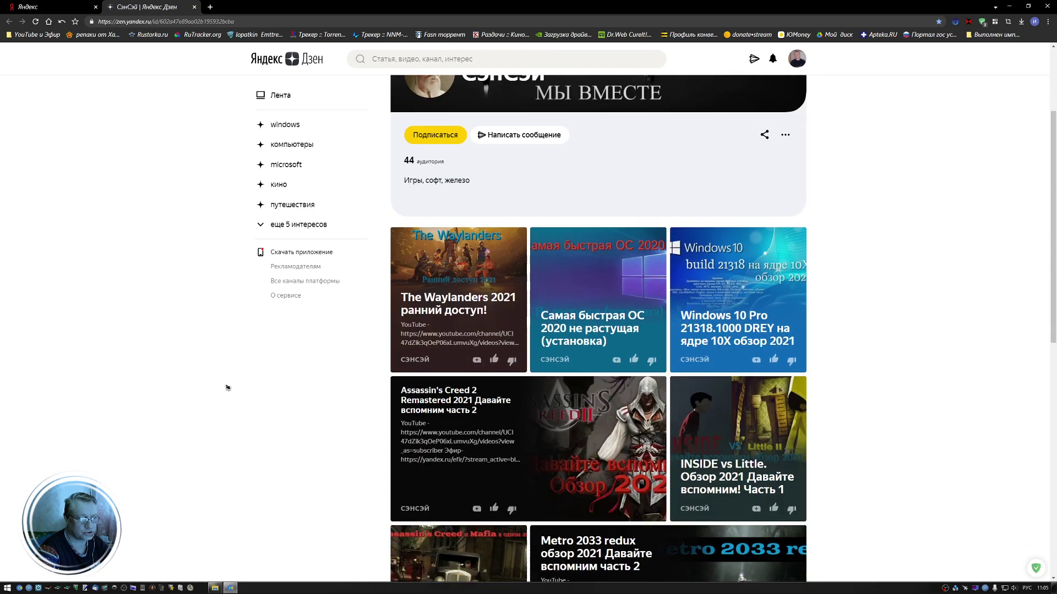
{"action": "scroll", "coordinate": [232, 344], "scroll_direction": "down", "scroll_amount": 9}
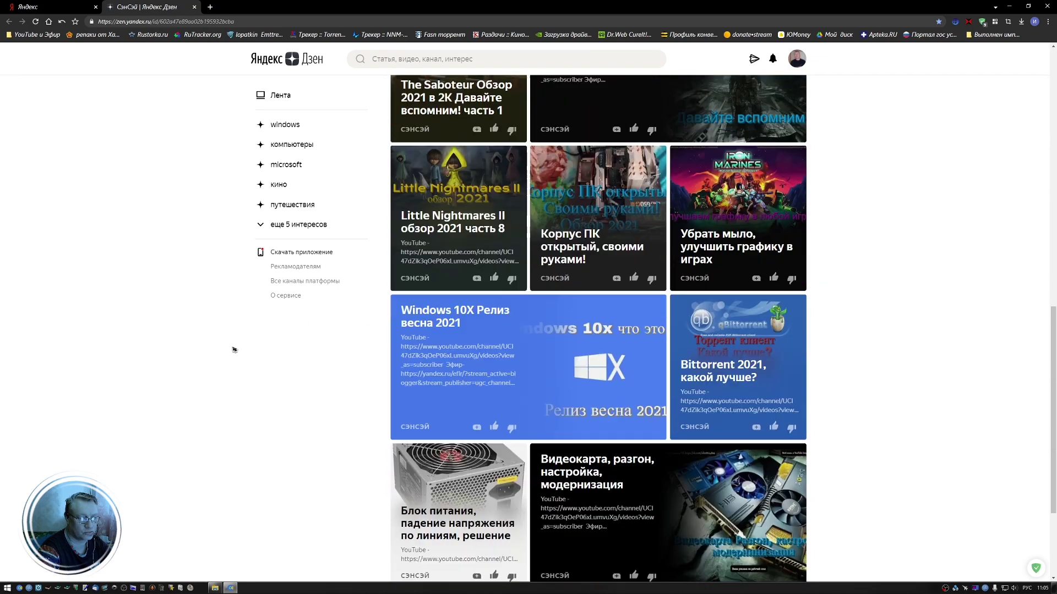
{"action": "scroll", "coordinate": [231, 344], "scroll_direction": "down", "scroll_amount": 6}
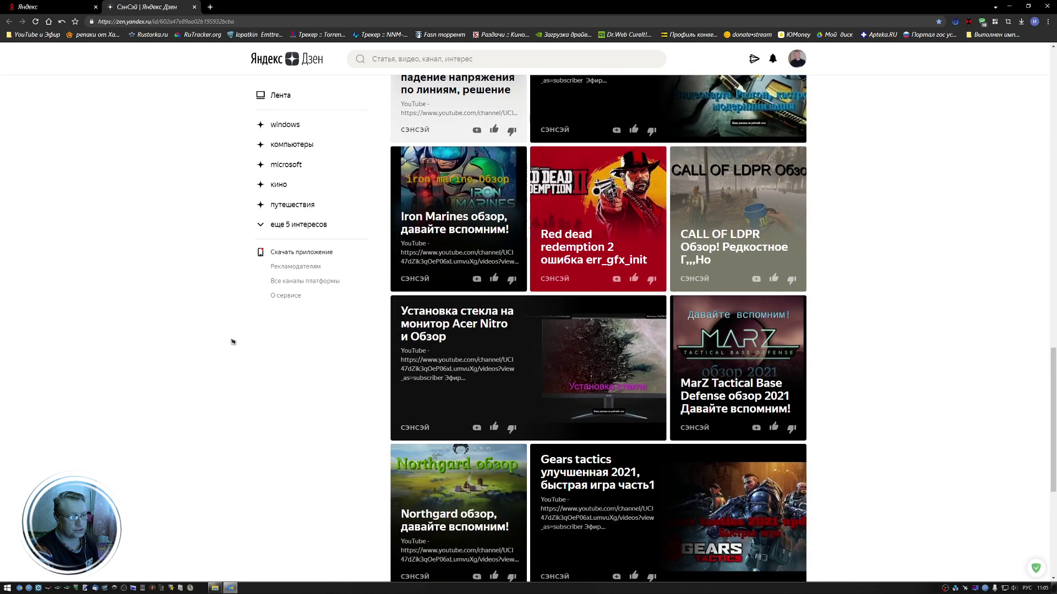
{"action": "scroll", "coordinate": [224, 379], "scroll_direction": "down", "scroll_amount": 10}
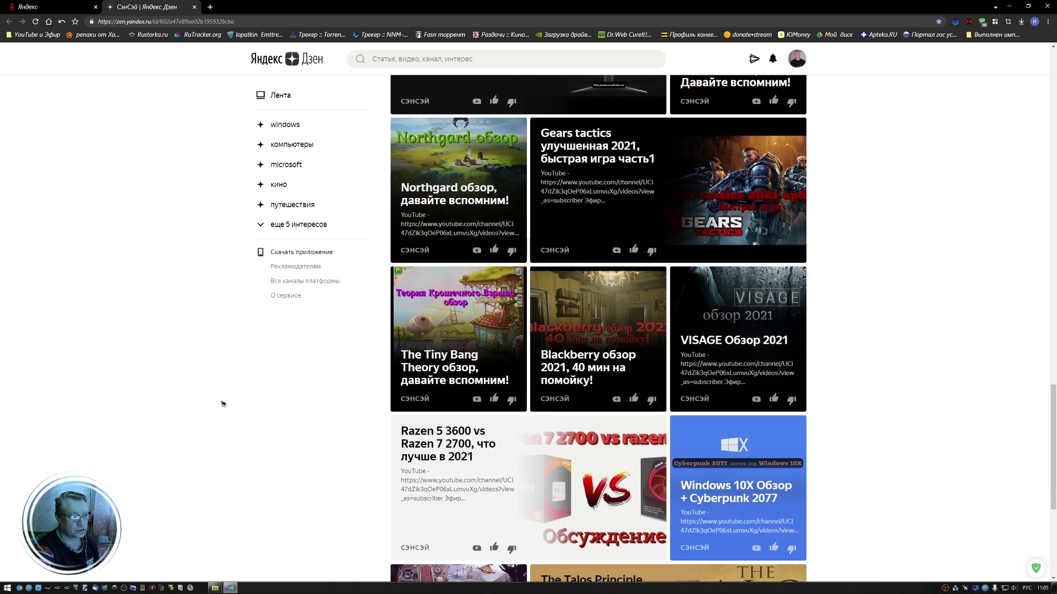
{"action": "scroll", "coordinate": [221, 376], "scroll_direction": "down", "scroll_amount": 4}
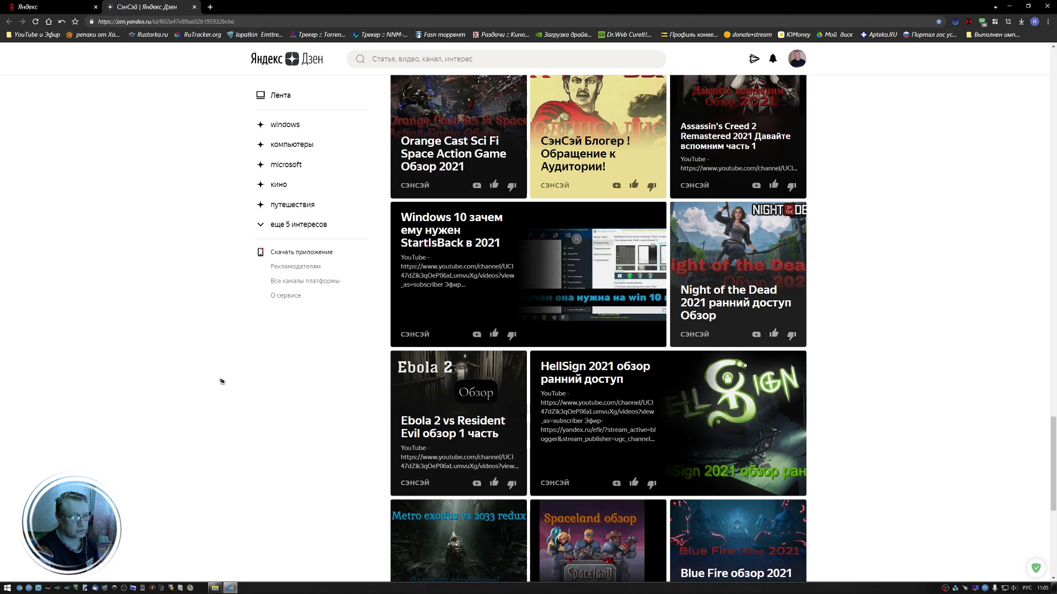
{"action": "scroll", "coordinate": [222, 385], "scroll_direction": "down", "scroll_amount": 4}
{"action": "scroll", "coordinate": [222, 380], "scroll_direction": "down", "scroll_amount": 9}
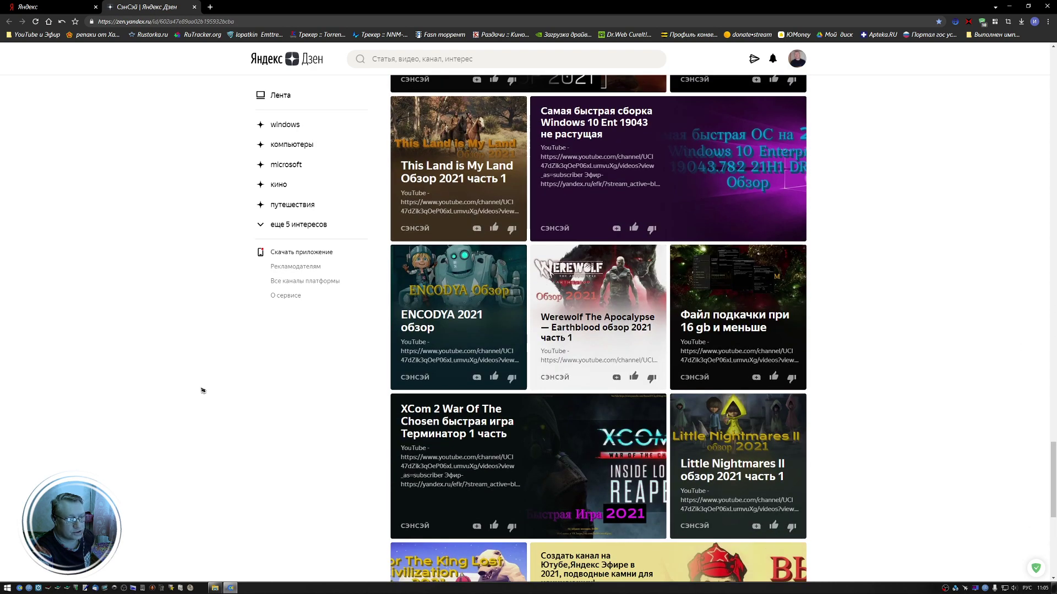
{"action": "scroll", "coordinate": [221, 380], "scroll_direction": "down", "scroll_amount": 7}
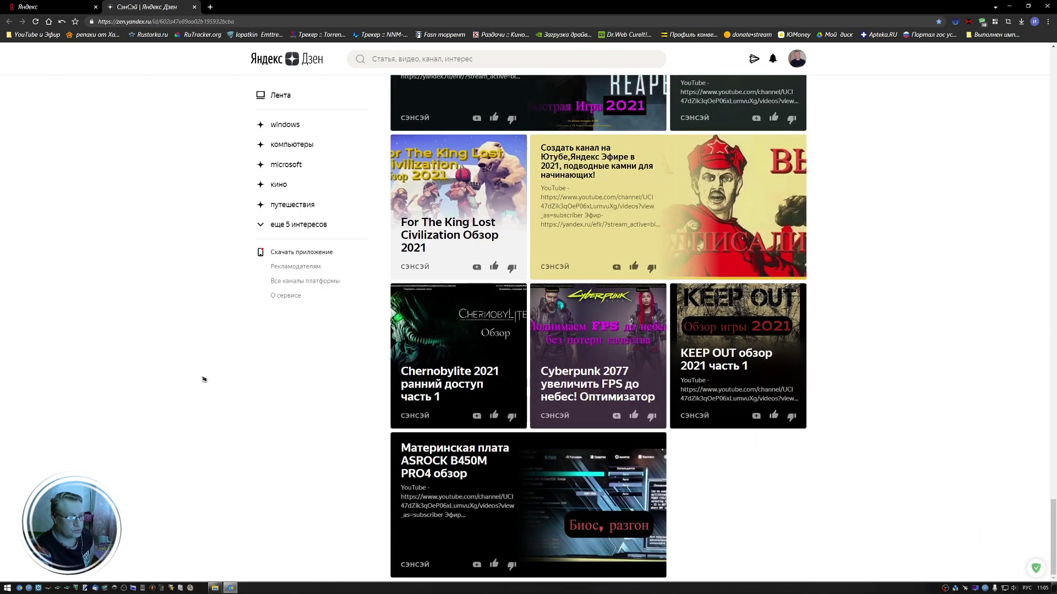
{"action": "scroll", "coordinate": [204, 381], "scroll_direction": "up", "scroll_amount": 13}
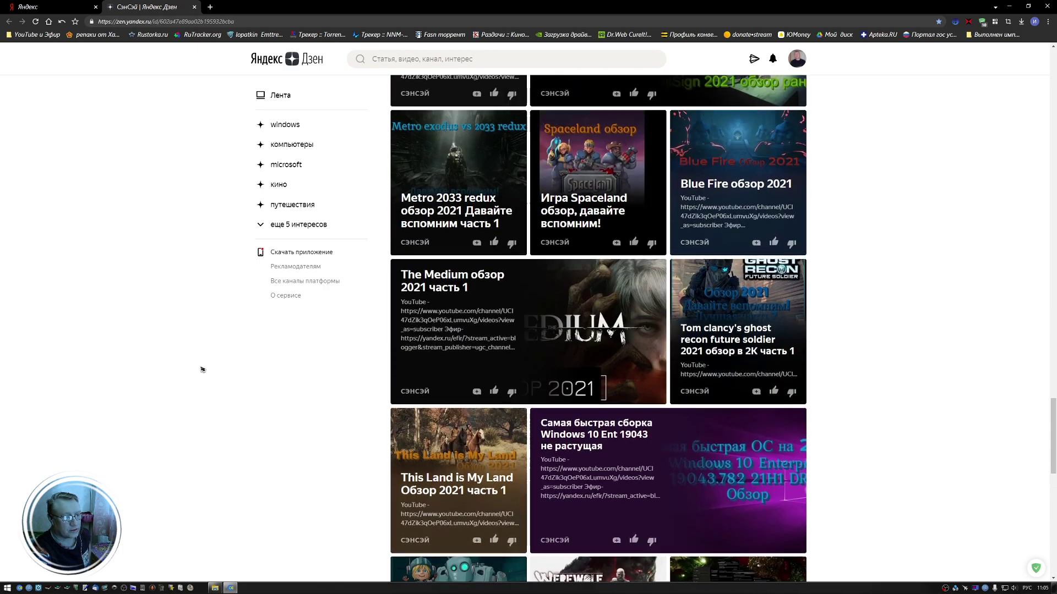
{"action": "scroll", "coordinate": [202, 369], "scroll_direction": "up", "scroll_amount": 3}
{"action": "left_click", "coordinate": [1048, 8]}
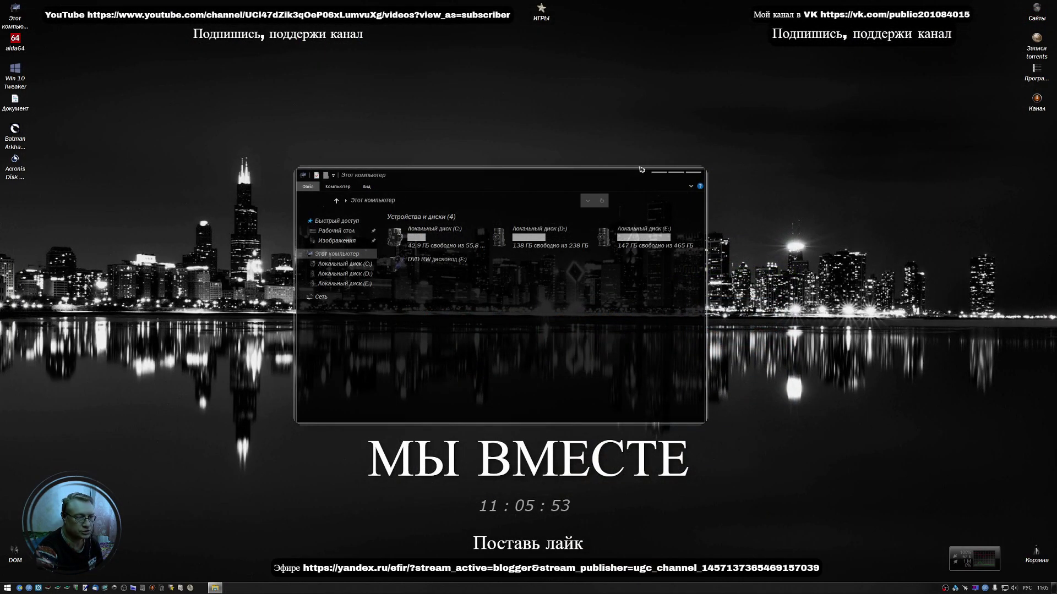
Close the Этот компьютер window and bring up the OBS window.
{"action": "left_click", "coordinate": [696, 174]}
{"action": "left_click", "coordinate": [11, 178]}
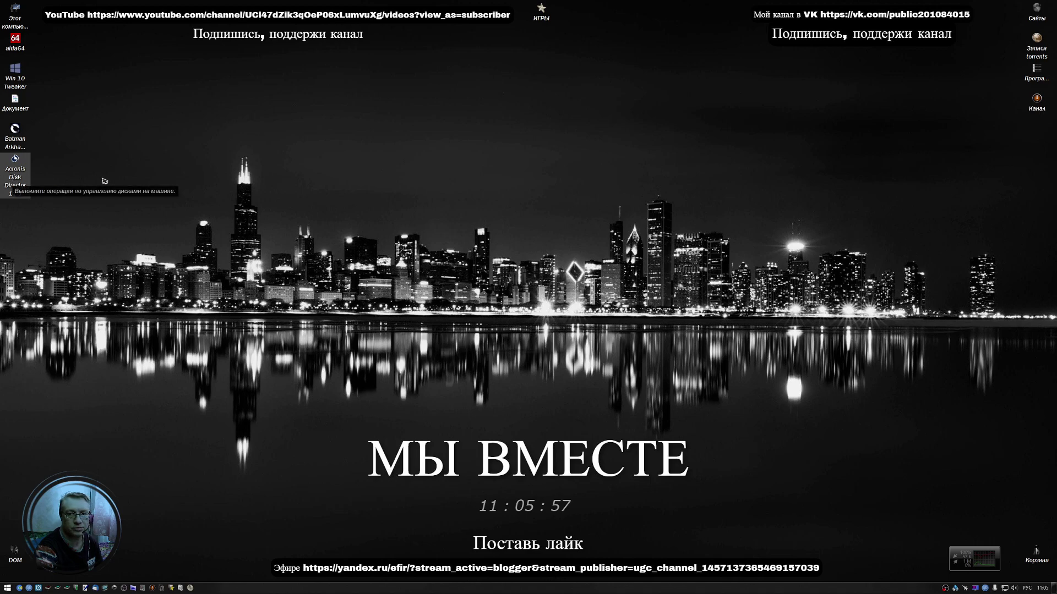
{"action": "left_click", "coordinate": [282, 280]}
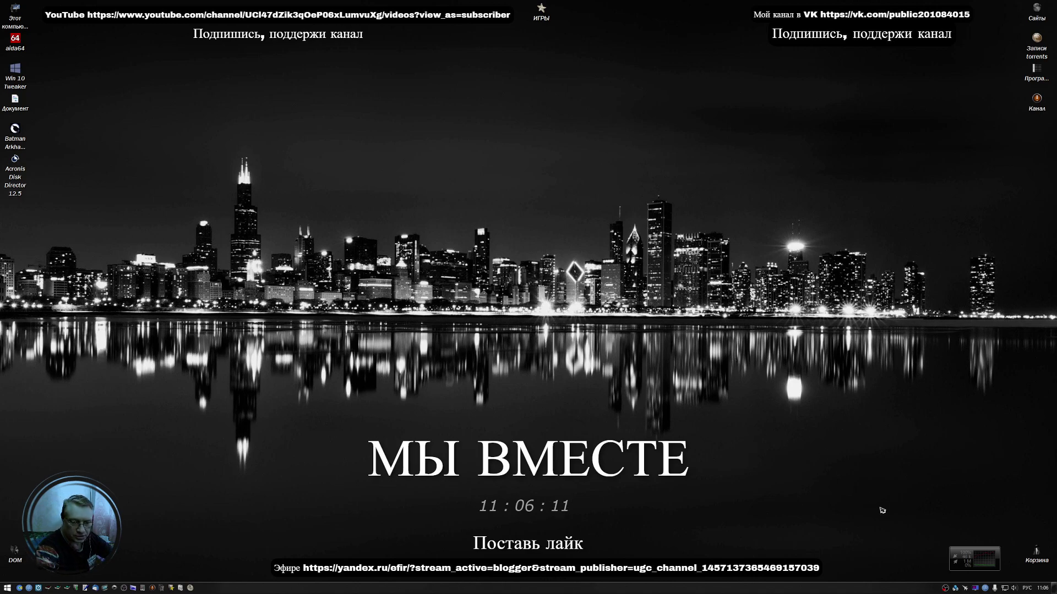
{"action": "left_click", "coordinate": [945, 588]}
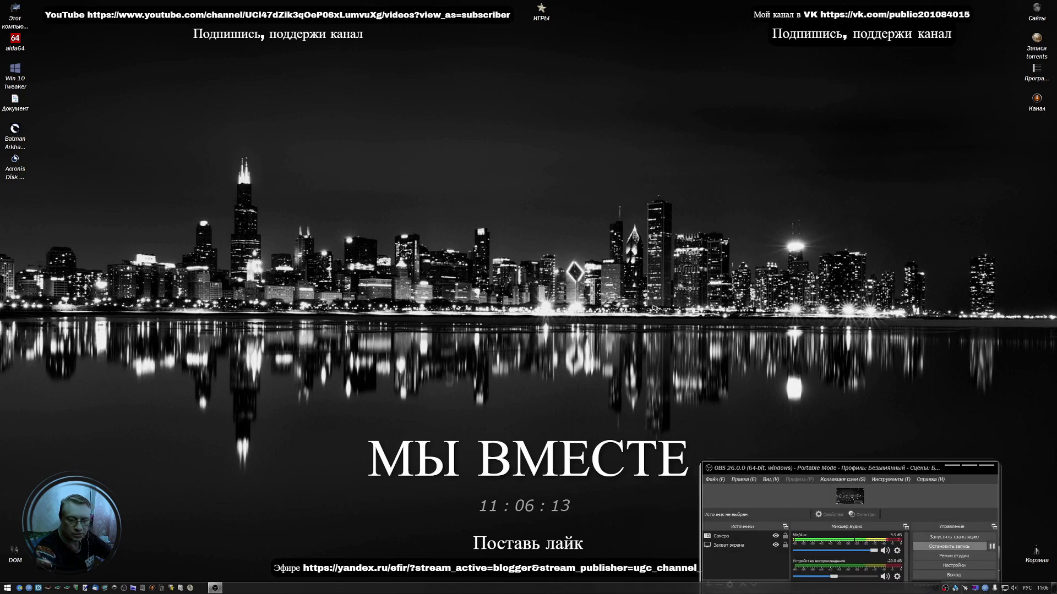